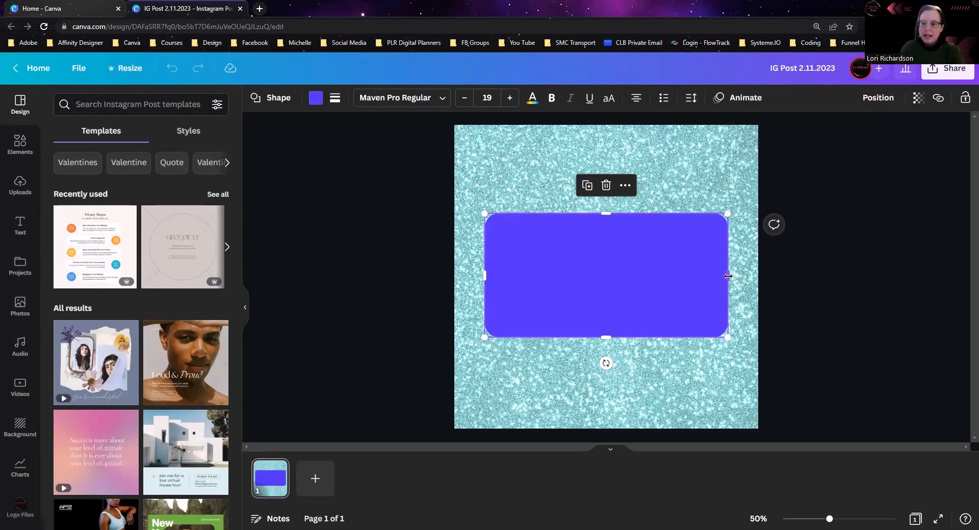
Step: Resize the purple rounded rectangle, scaling it down proportionally from its corner to about 727 by 367
{"action": "mouse_move", "coordinate": [727, 275]}
{"action": "left_mouse_down"}
{"action": "mouse_move", "coordinate": [627, 278]}
{"action": "mouse_move", "coordinate": [712, 285]}
{"action": "left_mouse_up"}
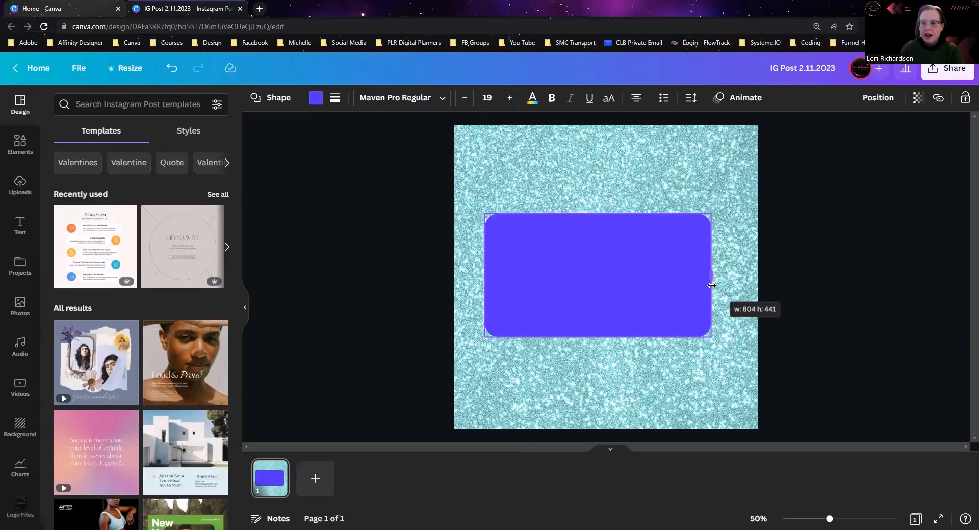
{"action": "left_click_drag", "start_coordinate": [711, 286], "coordinate": [726, 283]}
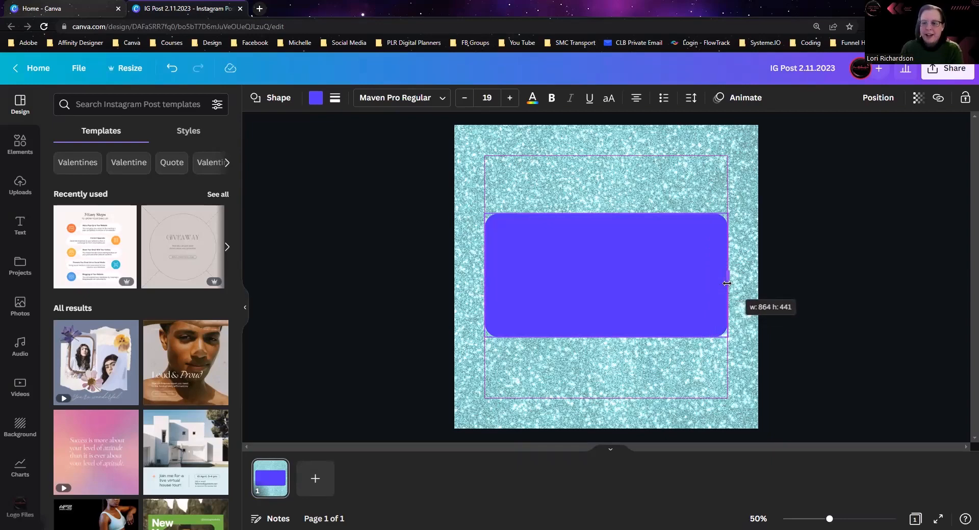
{"action": "left_click_drag", "start_coordinate": [726, 282], "coordinate": [727, 282]}
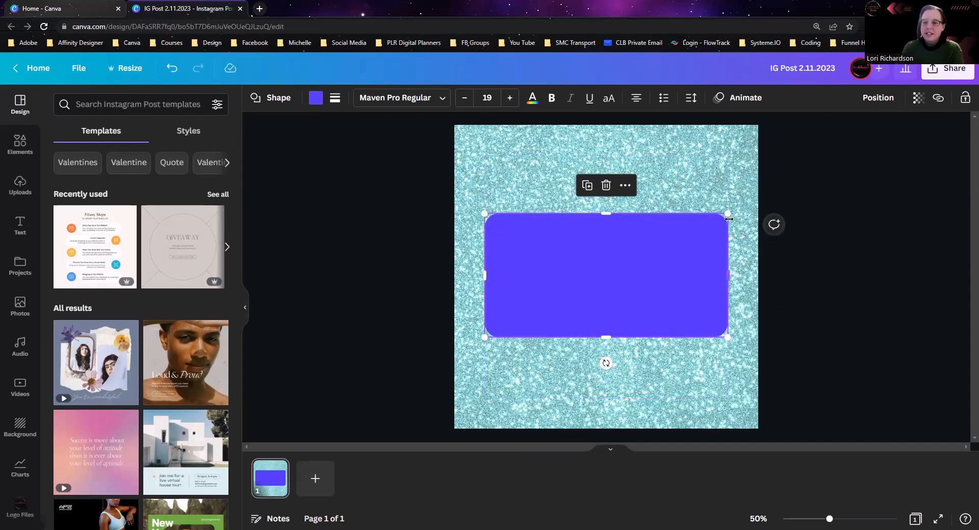
{"action": "left_click_drag", "start_coordinate": [728, 210], "coordinate": [690, 232]}
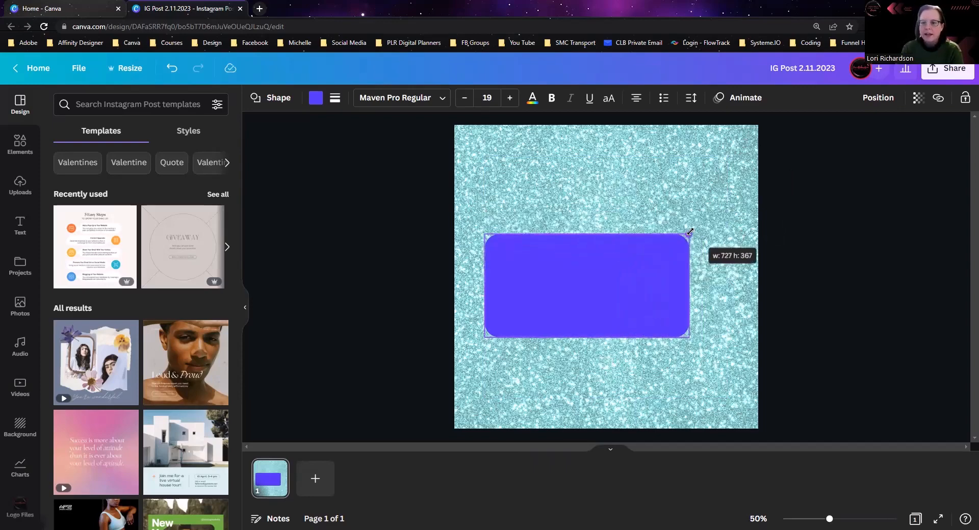
{"action": "left_click_drag", "start_coordinate": [689, 232], "coordinate": [690, 232]}
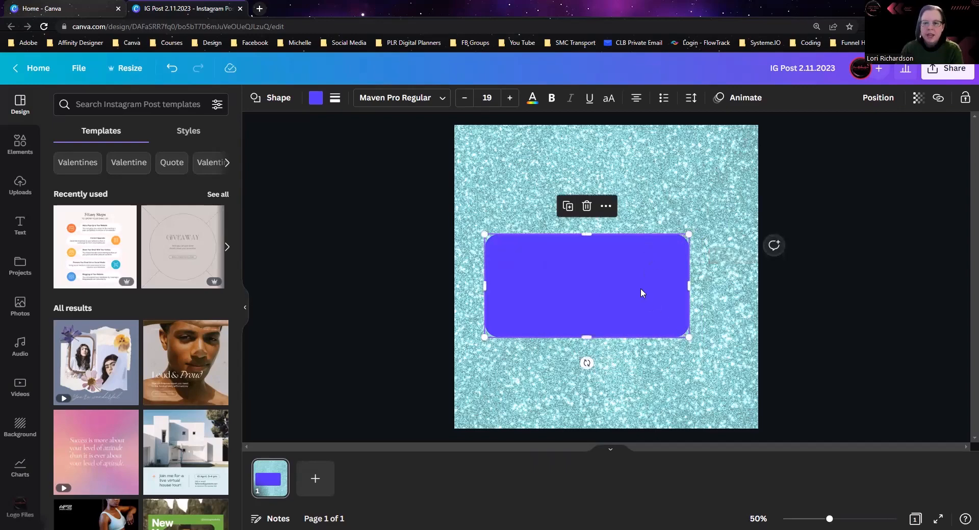
Step: Add the gradient letter C from the starred items to the page
{"action": "left_click", "coordinate": [20, 145]}
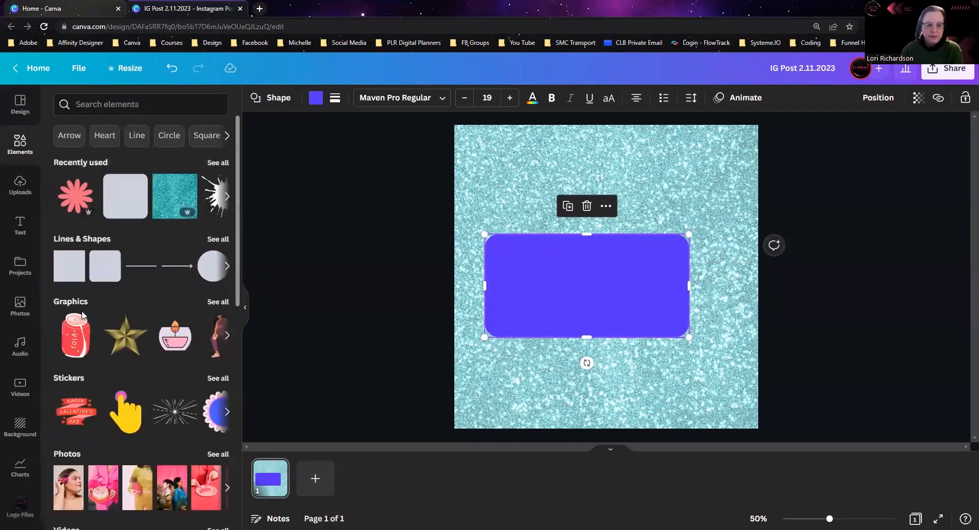
{"action": "left_click", "coordinate": [117, 104]}
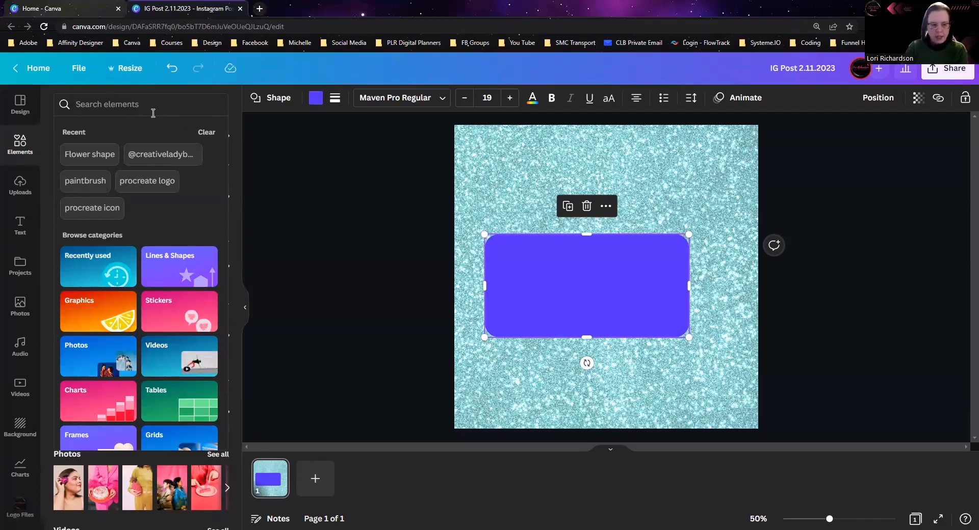
{"action": "scroll", "coordinate": [21, 363], "scroll_direction": "down", "scroll_amount": 15}
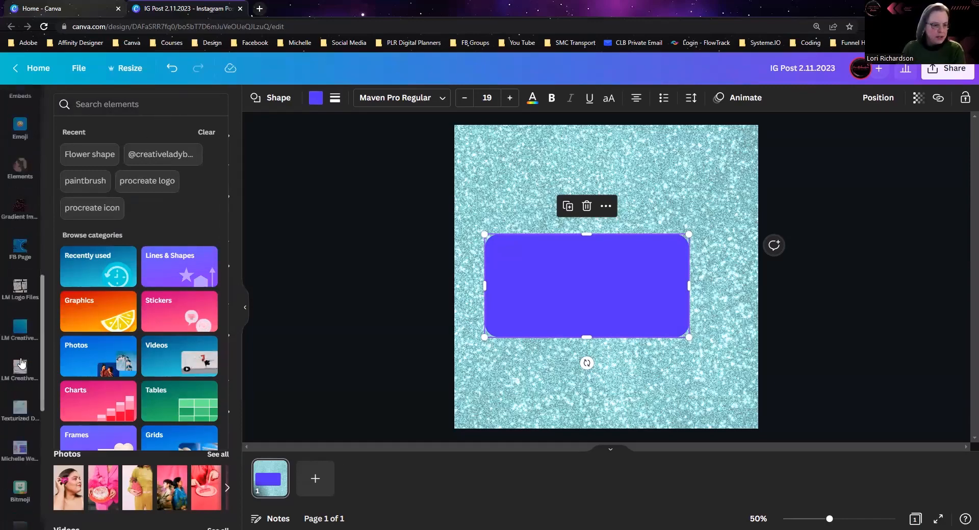
{"action": "scroll", "coordinate": [21, 363], "scroll_direction": "down", "scroll_amount": 4}
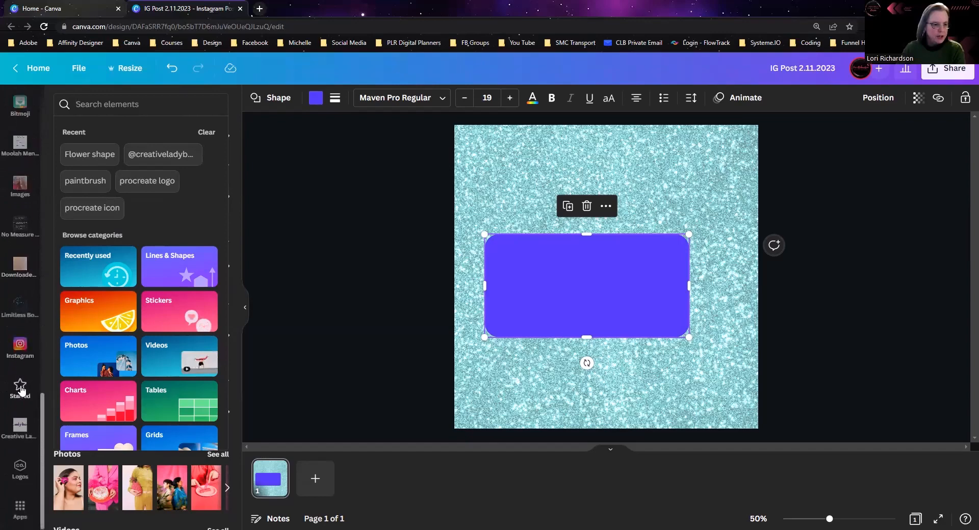
{"action": "left_click", "coordinate": [19, 388]}
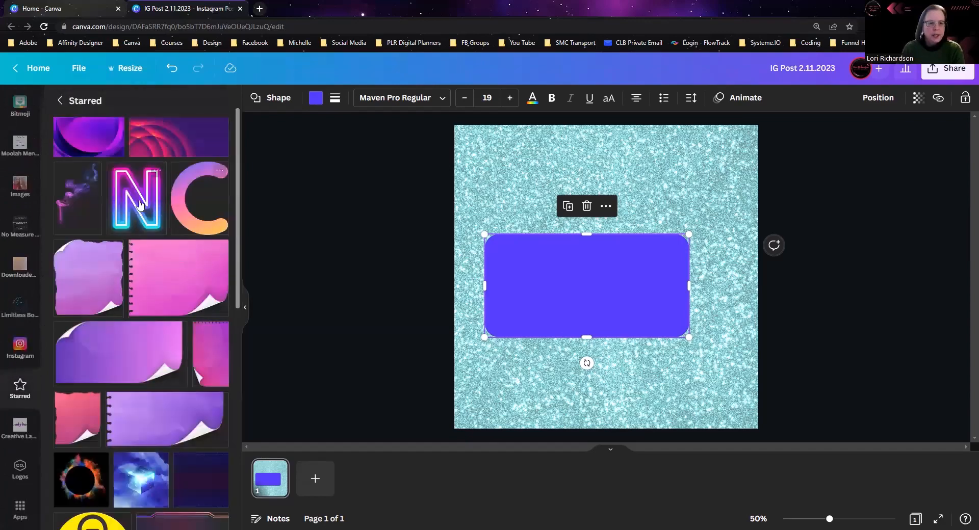
{"action": "left_click", "coordinate": [183, 223]}
Step: View the details of the gradient letter C graphic to find its title and keywords
{"action": "left_click", "coordinate": [219, 171]}
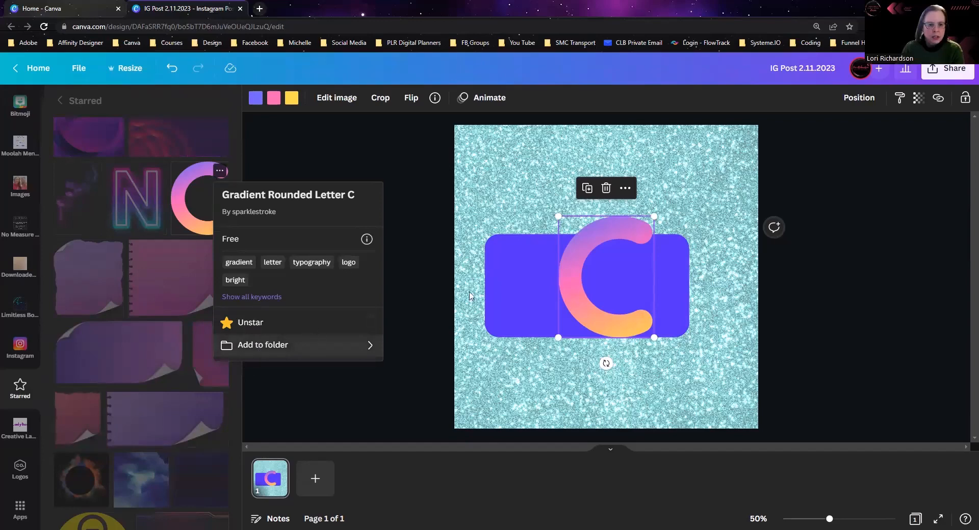
{"action": "left_click", "coordinate": [590, 253]}
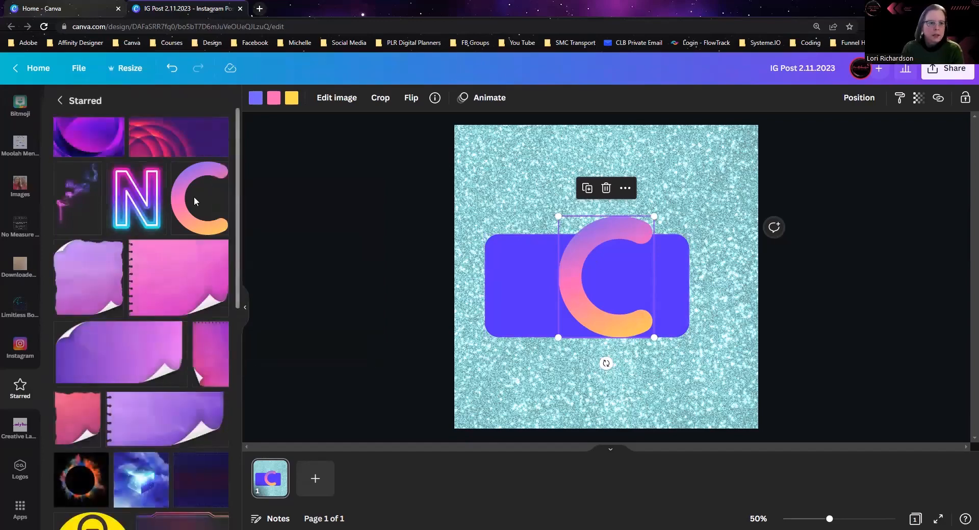
{"action": "left_click", "coordinate": [434, 98]}
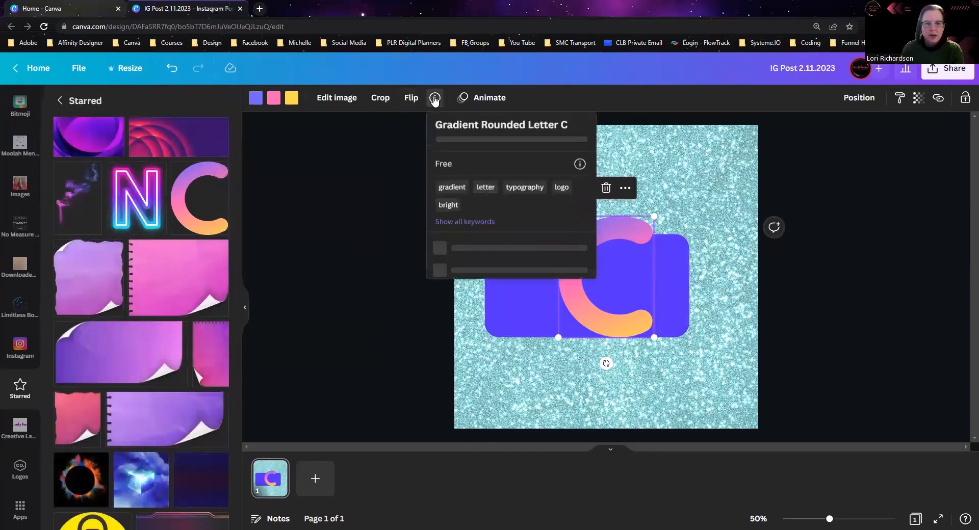
Step: Search the elements for "gradient rounded letter" and show all matching graphics
{"action": "scroll", "coordinate": [22, 171], "scroll_direction": "up", "scroll_amount": 10}
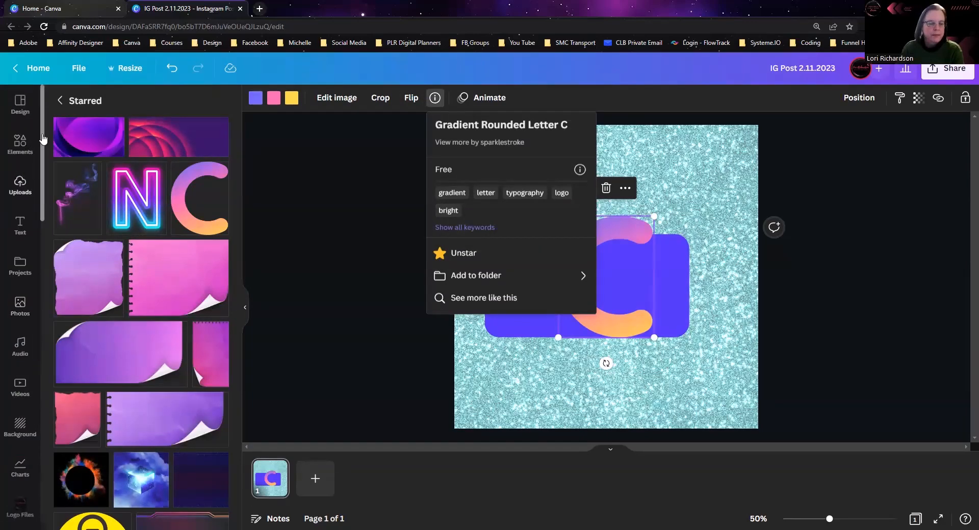
{"action": "left_click", "coordinate": [20, 144]}
{"action": "type", "text": "grad"}
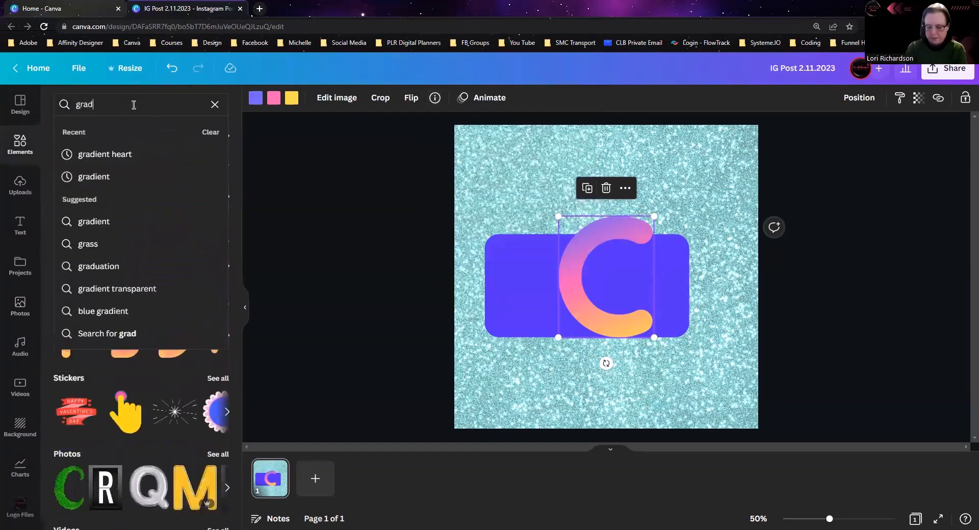
{"action": "type", "text": "ient rounded letter"}
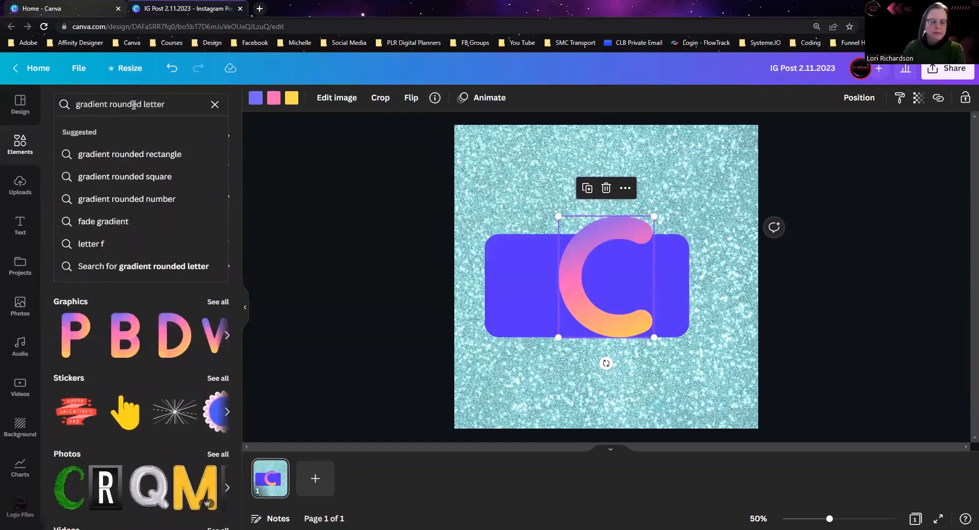
{"action": "key", "text": "Return"}
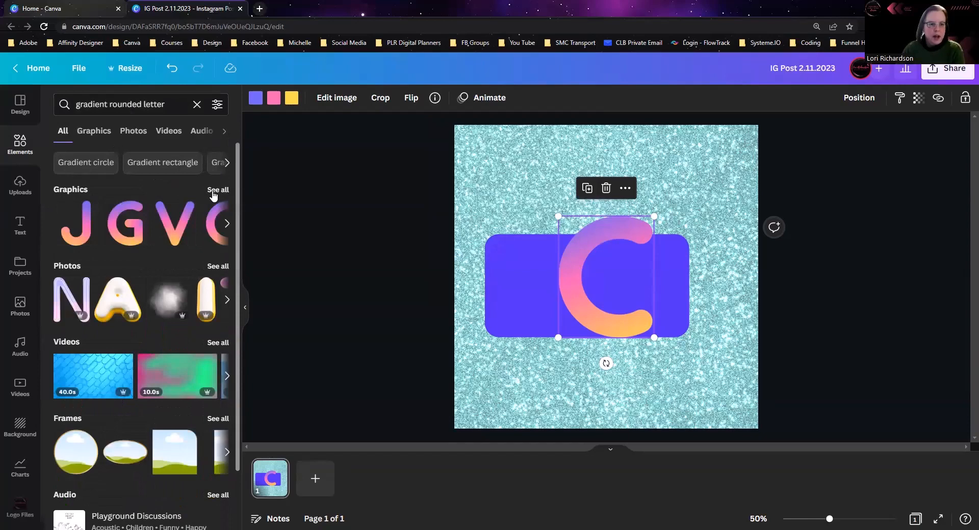
{"action": "left_click", "coordinate": [213, 191]}
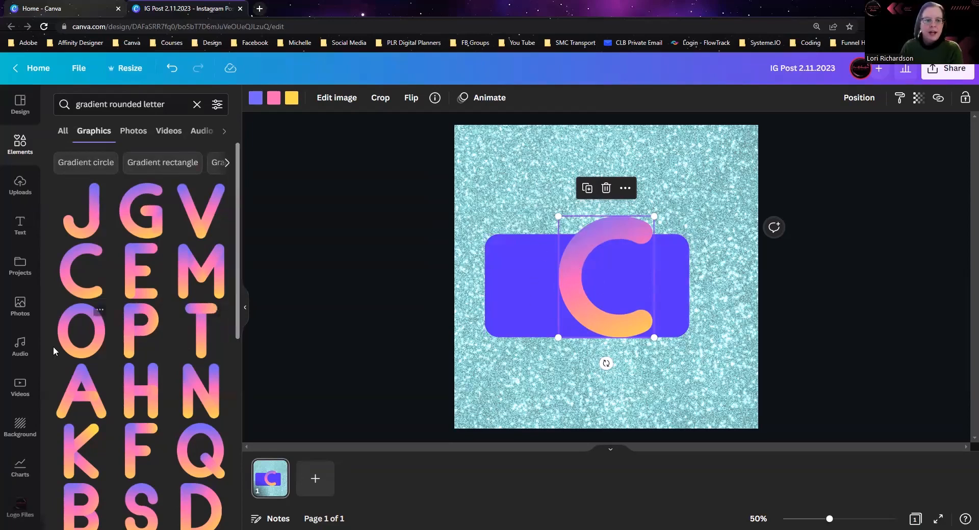
Step: Add the matching gradient letters O, B and T from the graphics results to the page
{"action": "left_click", "coordinate": [75, 348]}
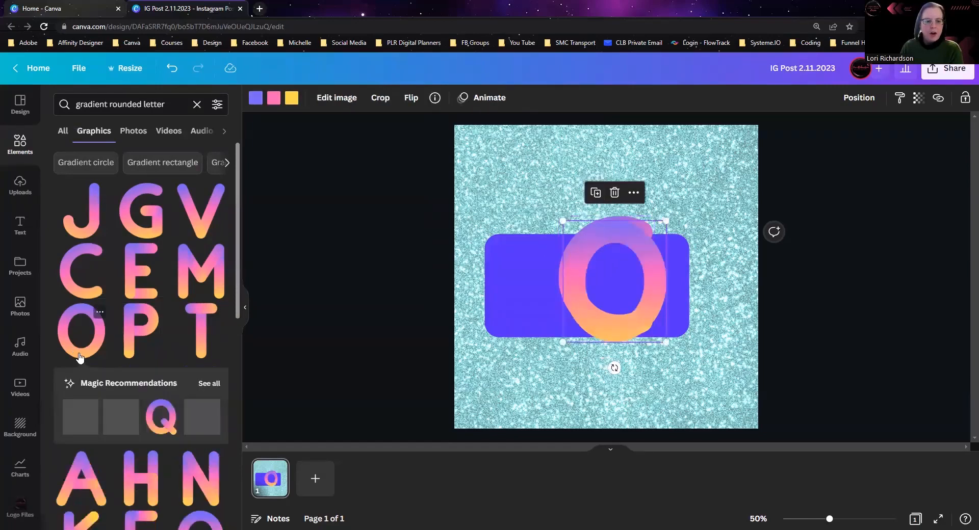
{"action": "scroll", "coordinate": [137, 403], "scroll_direction": "down", "scroll_amount": 5}
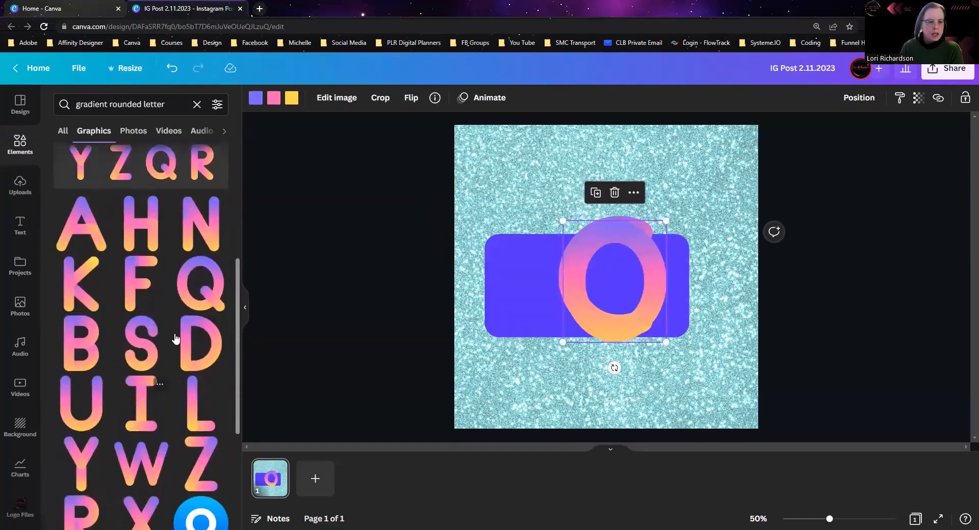
{"action": "left_click", "coordinate": [91, 354]}
{"action": "scroll", "coordinate": [142, 363], "scroll_direction": "down", "scroll_amount": 2}
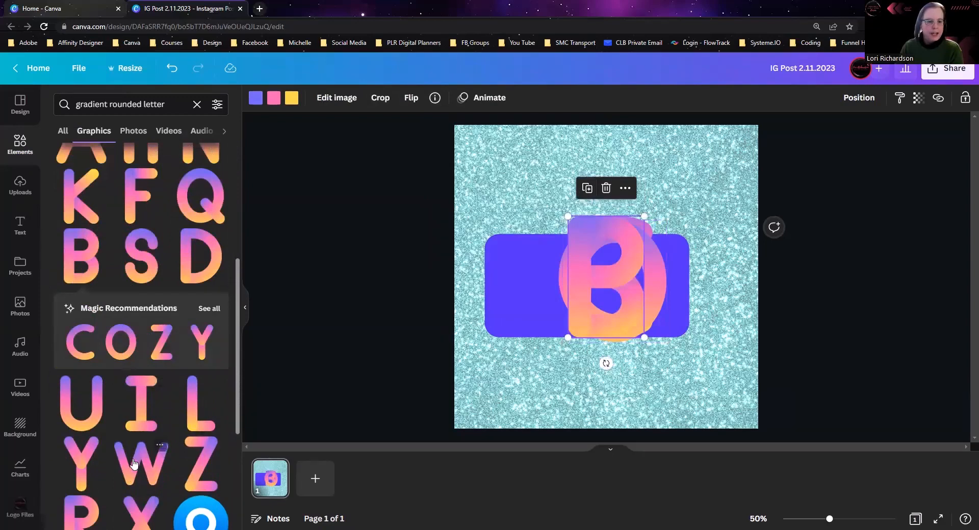
{"action": "scroll", "coordinate": [116, 452], "scroll_direction": "down", "scroll_amount": 2}
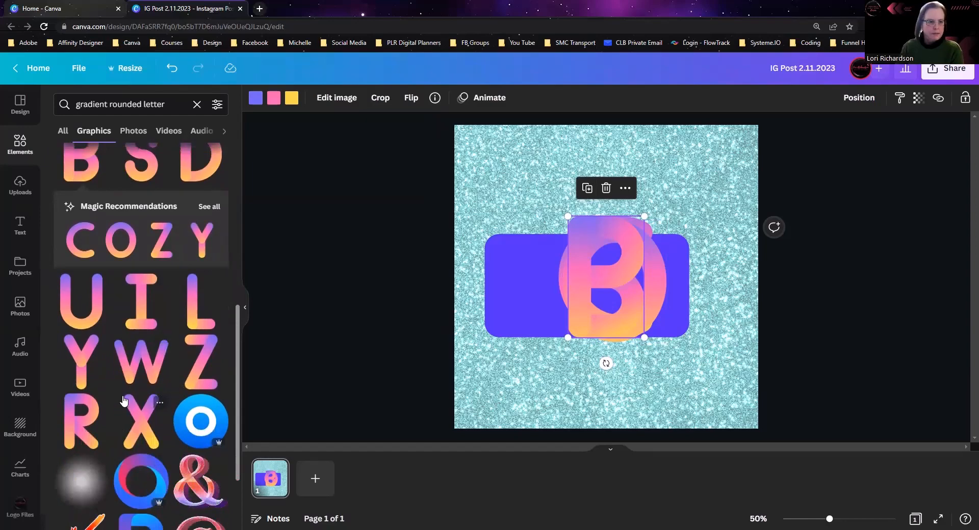
{"action": "scroll", "coordinate": [127, 403], "scroll_direction": "up", "scroll_amount": 6}
{"action": "left_click", "coordinate": [202, 275]}
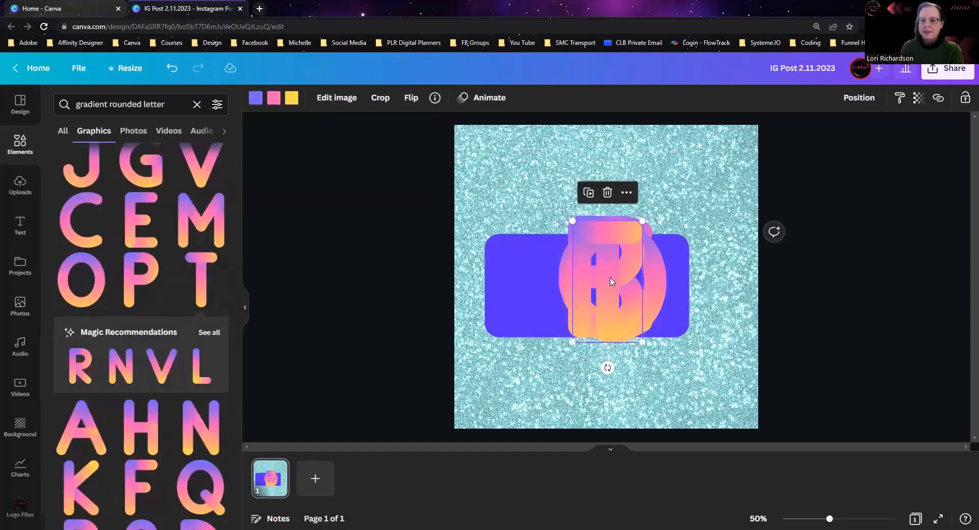
Step: Move the purple rectangle down so that it partly overhangs the page's bottom edge
{"action": "left_click", "coordinate": [501, 281]}
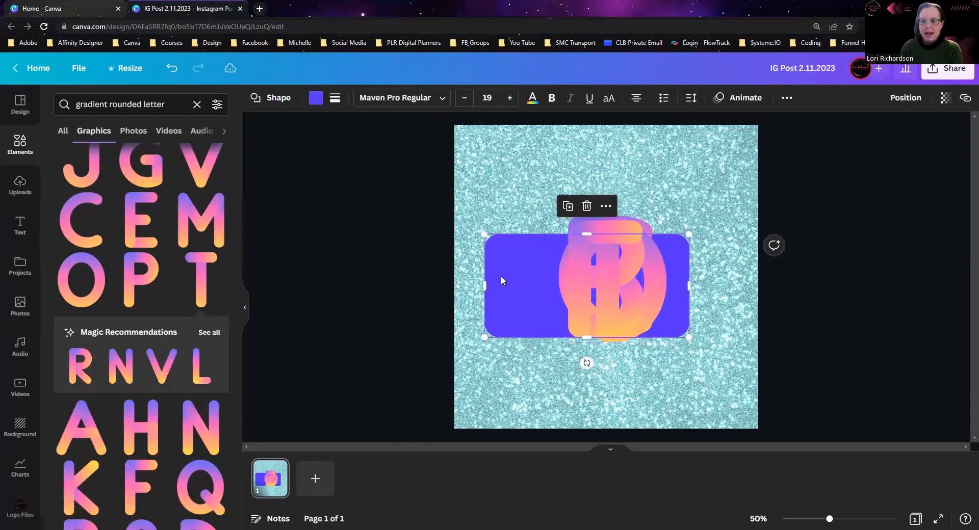
{"action": "left_click_drag", "start_coordinate": [501, 280], "coordinate": [482, 440]}
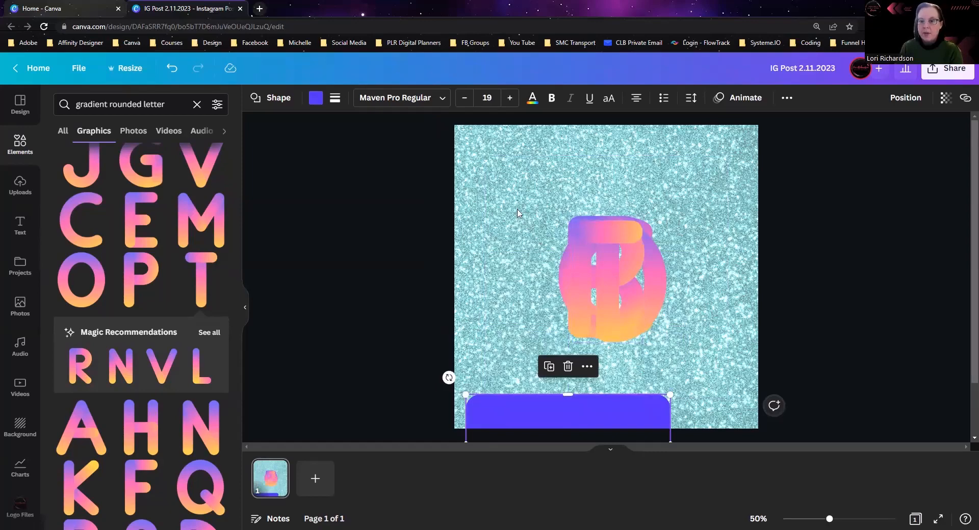
Step: Shrink the four stacked letters together to under half size, move them to the page's upper-left corner and pull the T out to their right
{"action": "left_click_drag", "start_coordinate": [516, 200], "coordinate": [677, 349]}
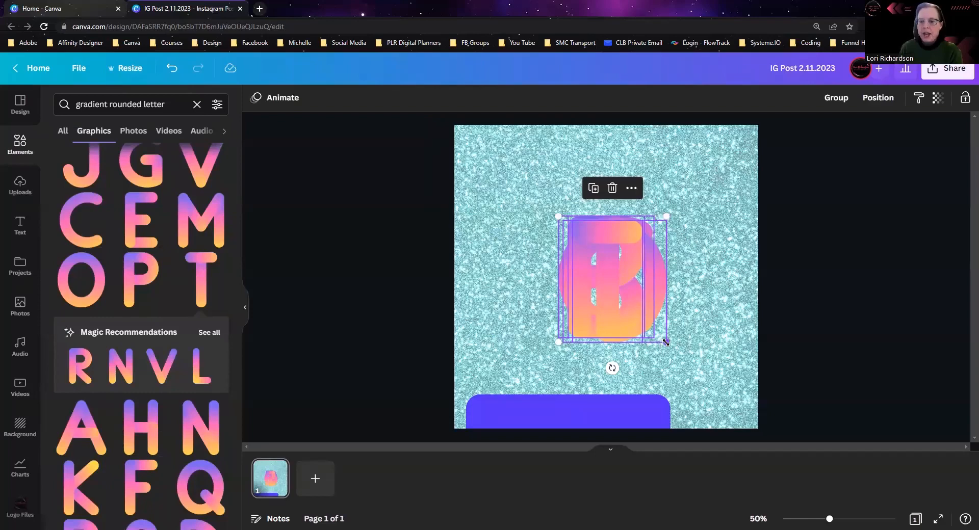
{"action": "left_click_drag", "start_coordinate": [666, 341], "coordinate": [598, 269]}
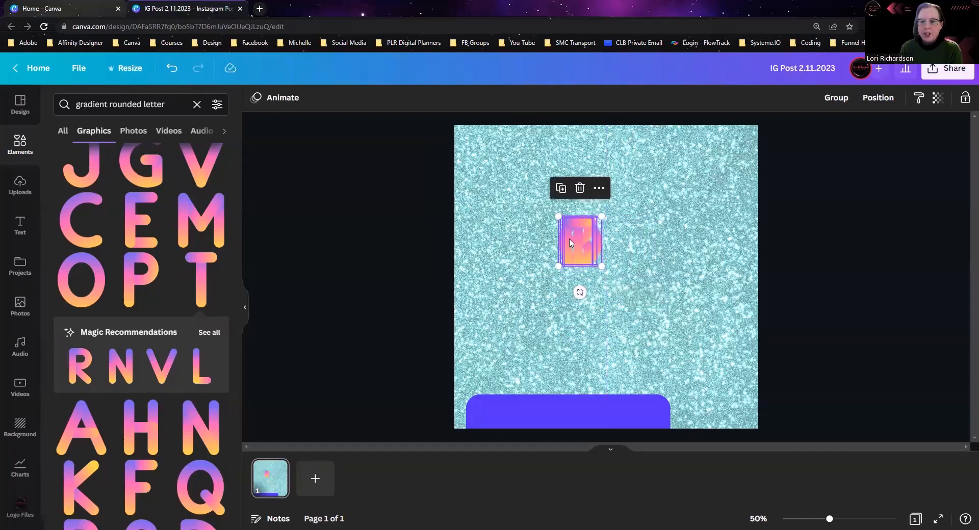
{"action": "left_click_drag", "start_coordinate": [573, 243], "coordinate": [574, 157]}
{"action": "left_click", "coordinate": [489, 162]}
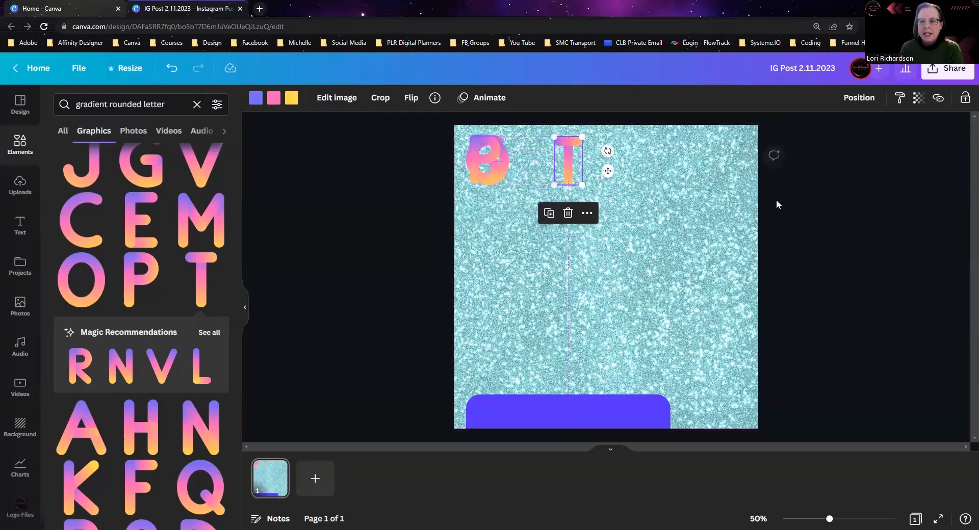
Step: Detach the teal glitter image from the background and move it to the page's lower-right corner
{"action": "left_click", "coordinate": [696, 192]}
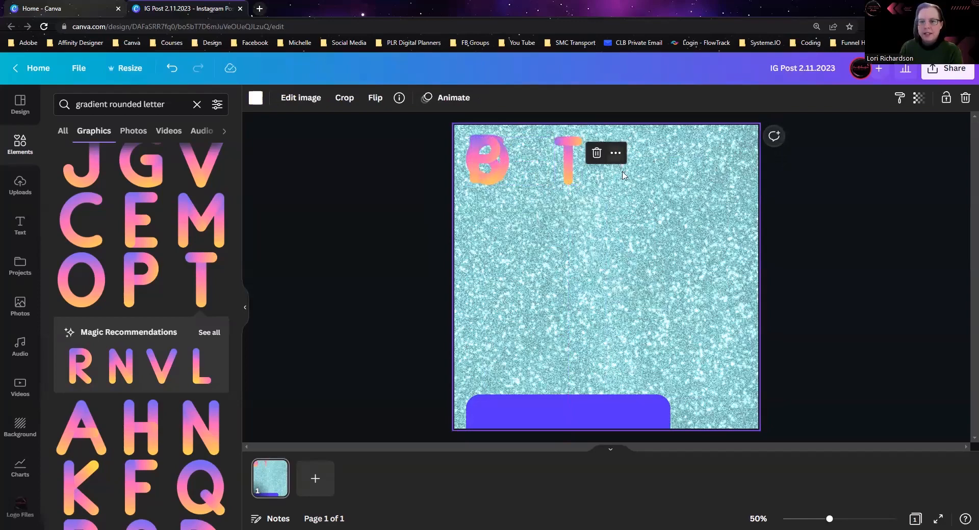
{"action": "right_click", "coordinate": [657, 214]}
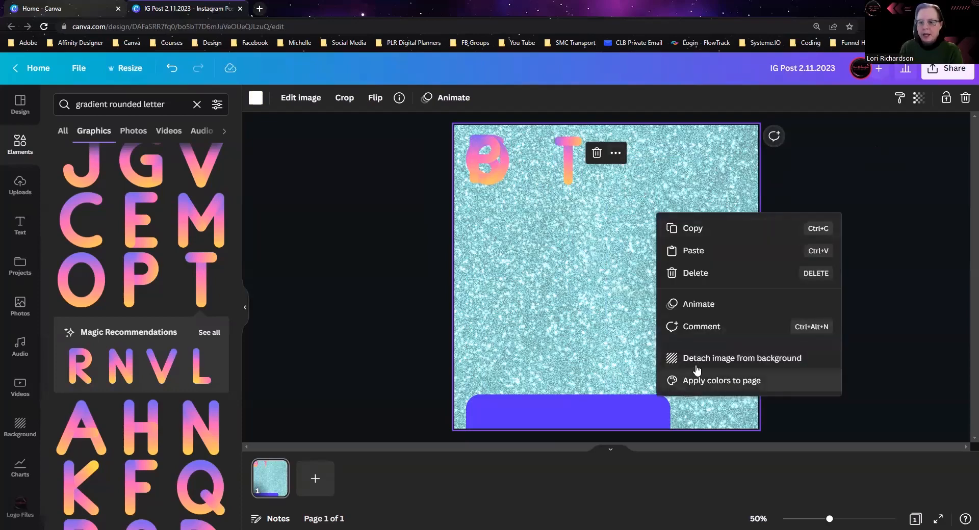
{"action": "left_click", "coordinate": [696, 359]}
{"action": "left_click_drag", "start_coordinate": [671, 218], "coordinate": [750, 353]}
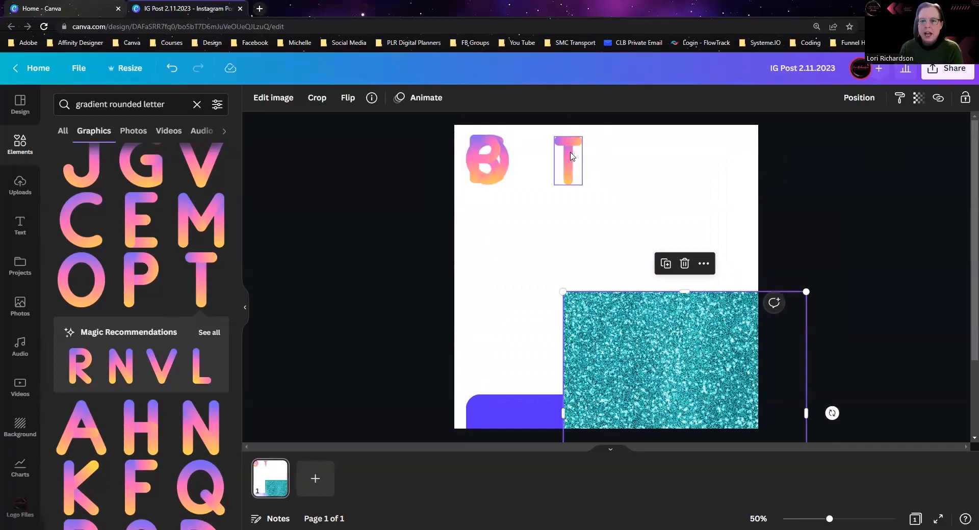
Step: Separate the stacked letters and arrange them side by side along the page's top edge in the order C, O, B, T
{"action": "left_click_drag", "start_coordinate": [570, 157], "coordinate": [559, 151]}
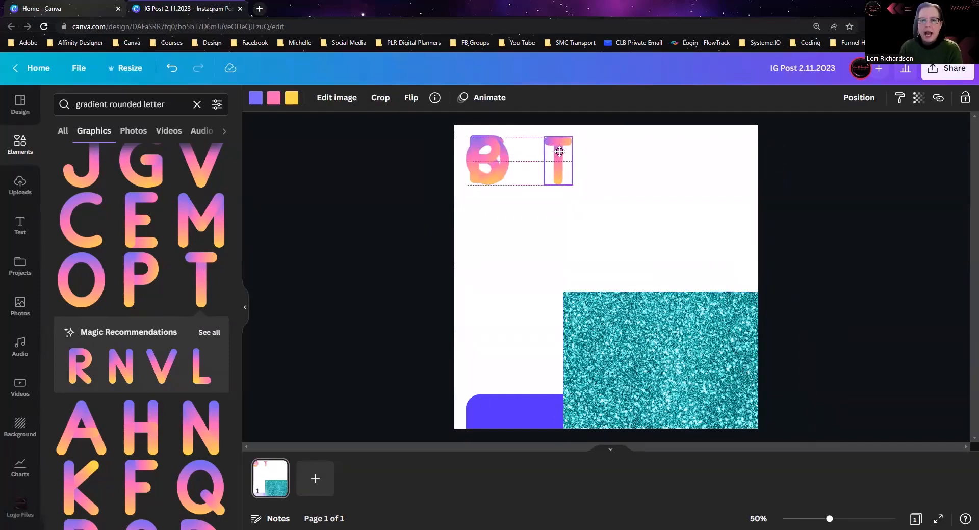
{"action": "left_click", "coordinate": [485, 158]}
{"action": "left_click_drag", "start_coordinate": [484, 158], "coordinate": [575, 159]}
{"action": "left_click", "coordinate": [557, 158]}
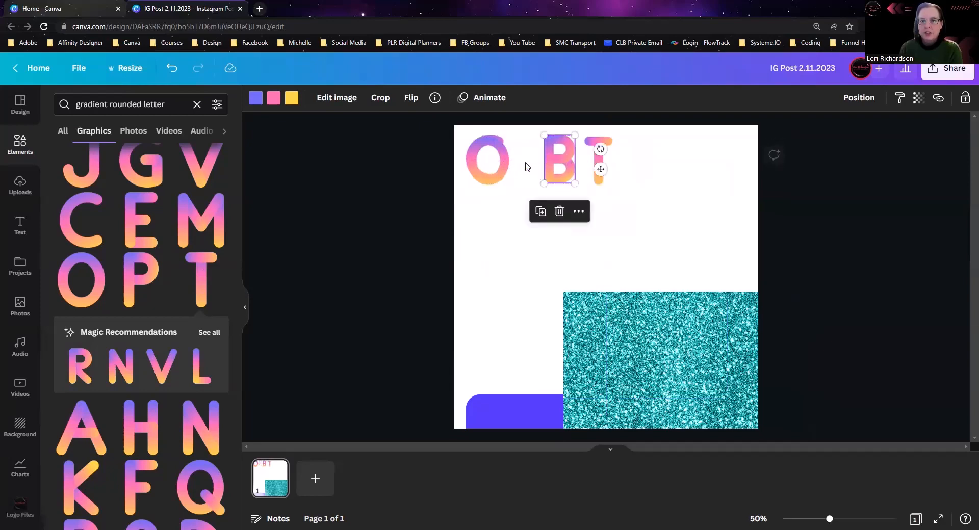
{"action": "left_click", "coordinate": [489, 171]}
{"action": "left_click_drag", "start_coordinate": [489, 172], "coordinate": [523, 166]}
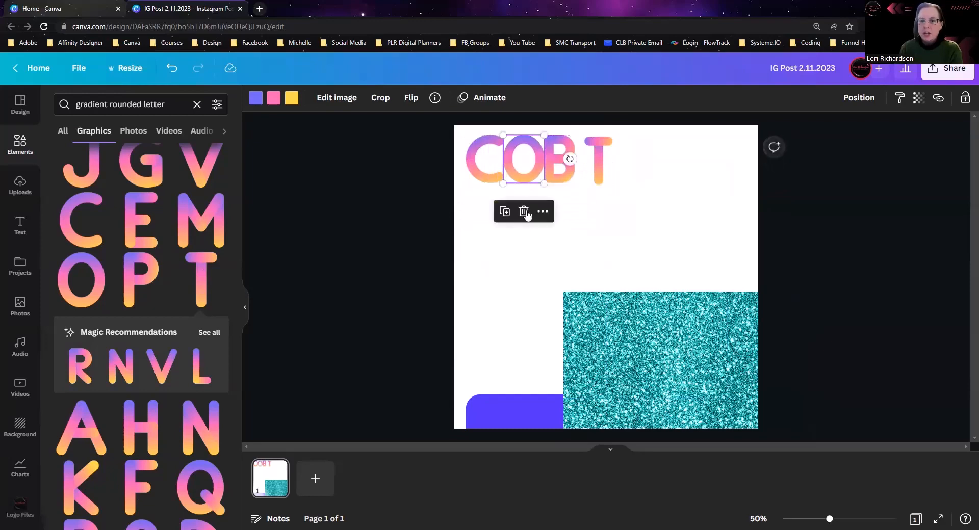
{"action": "left_click", "coordinate": [528, 267]}
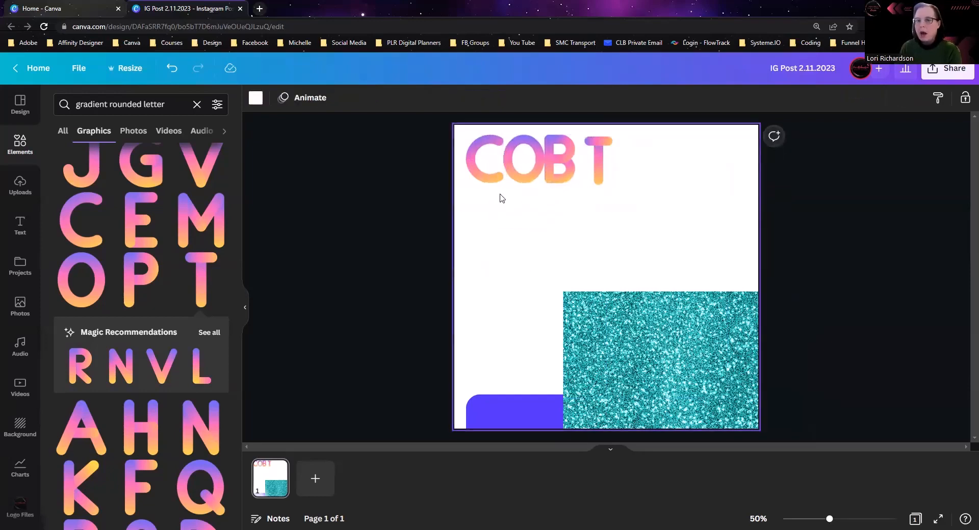
Step: Space the four letters evenly with Tidy up and shrink them together to about 60% of their size
{"action": "left_click_drag", "start_coordinate": [460, 134], "coordinate": [630, 200]}
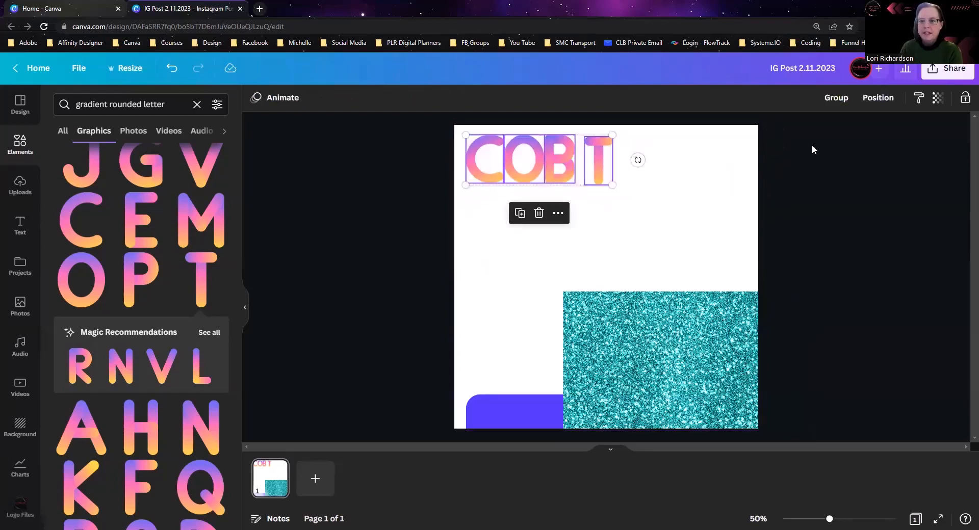
{"action": "left_click", "coordinate": [873, 101]}
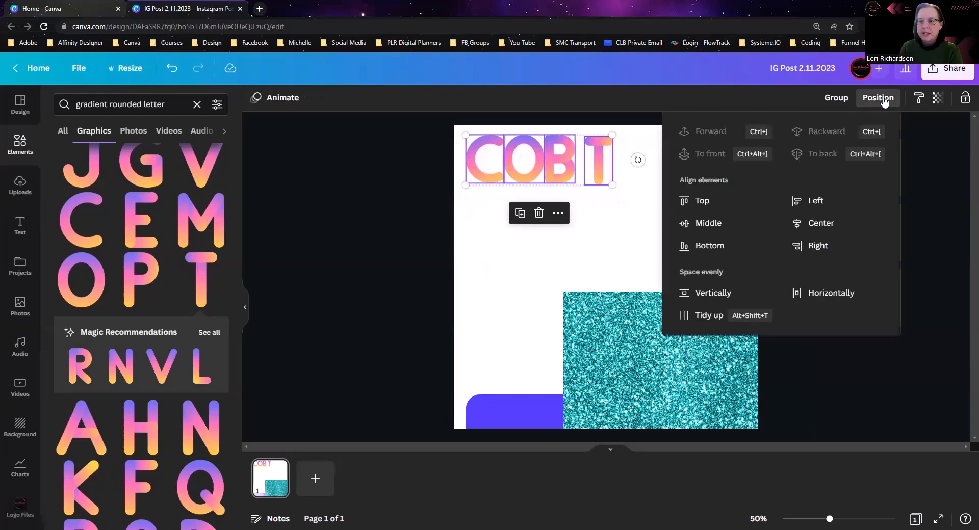
{"action": "left_click", "coordinate": [705, 317]}
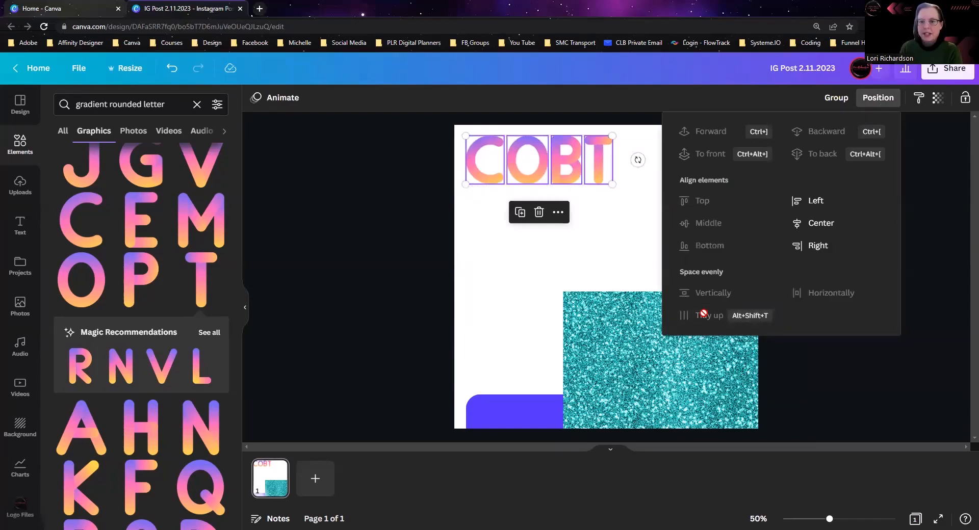
{"action": "left_click", "coordinate": [610, 217]}
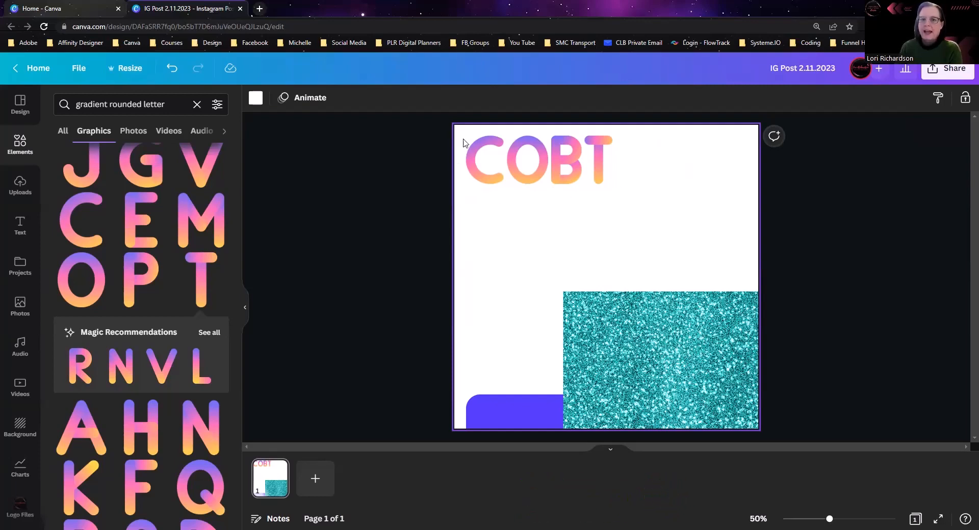
{"action": "left_click_drag", "start_coordinate": [465, 135], "coordinate": [644, 197]}
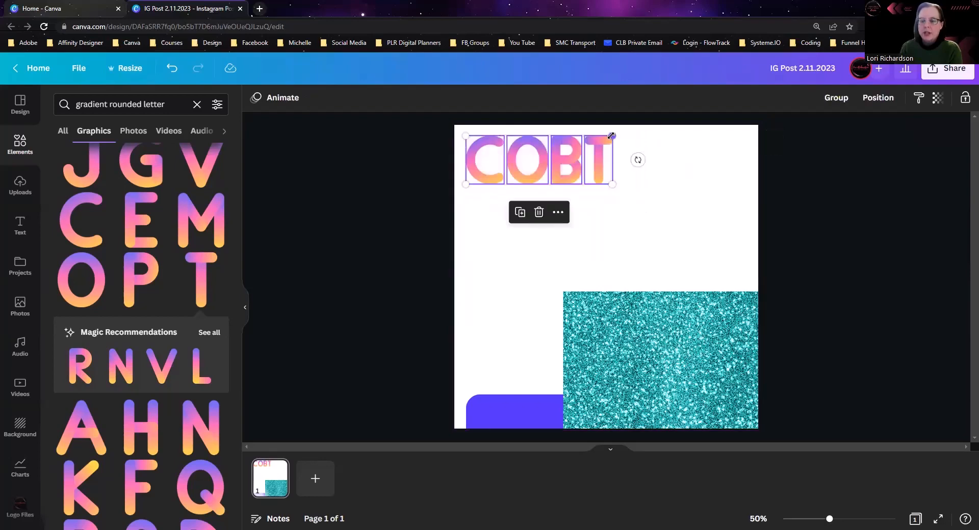
{"action": "left_click_drag", "start_coordinate": [611, 135], "coordinate": [555, 163]}
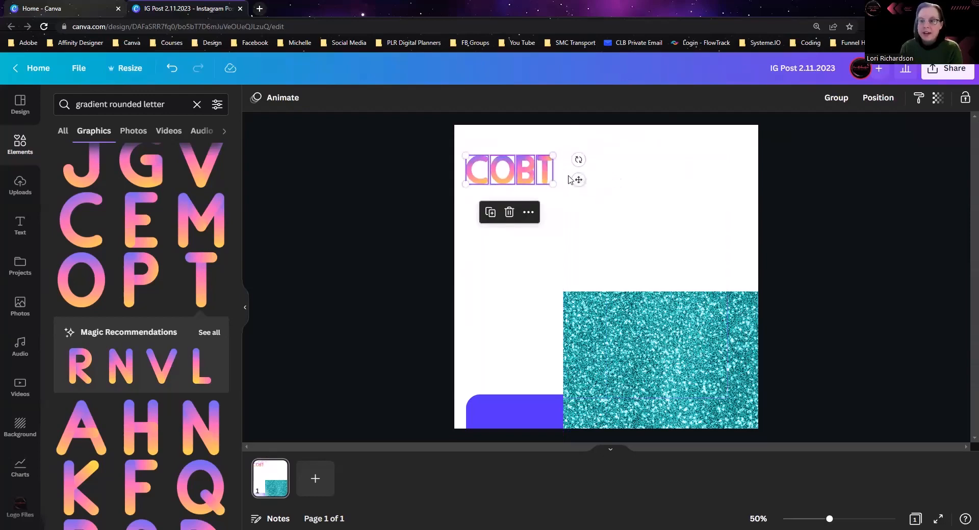
Step: Delete the teal glitter image and add the blurred pink, red and orange abstract photo from the Trending photos
{"action": "left_click", "coordinate": [627, 348]}
{"action": "key", "text": "Delete"}
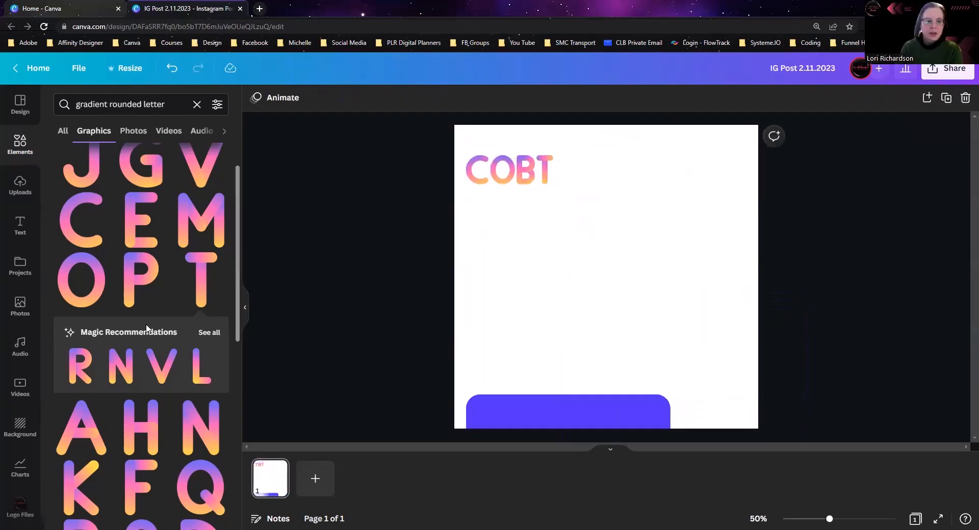
{"action": "left_click", "coordinate": [21, 305]}
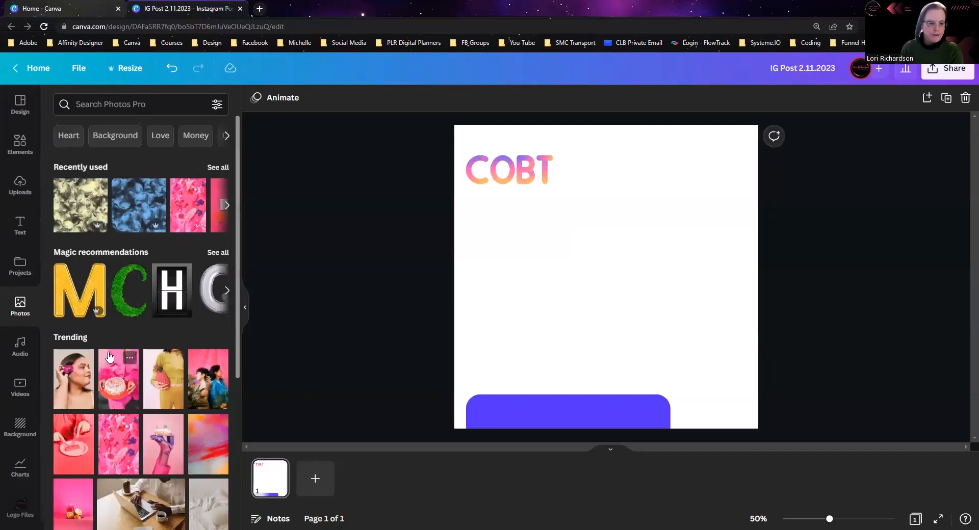
{"action": "scroll", "coordinate": [109, 357], "scroll_direction": "down", "scroll_amount": 2}
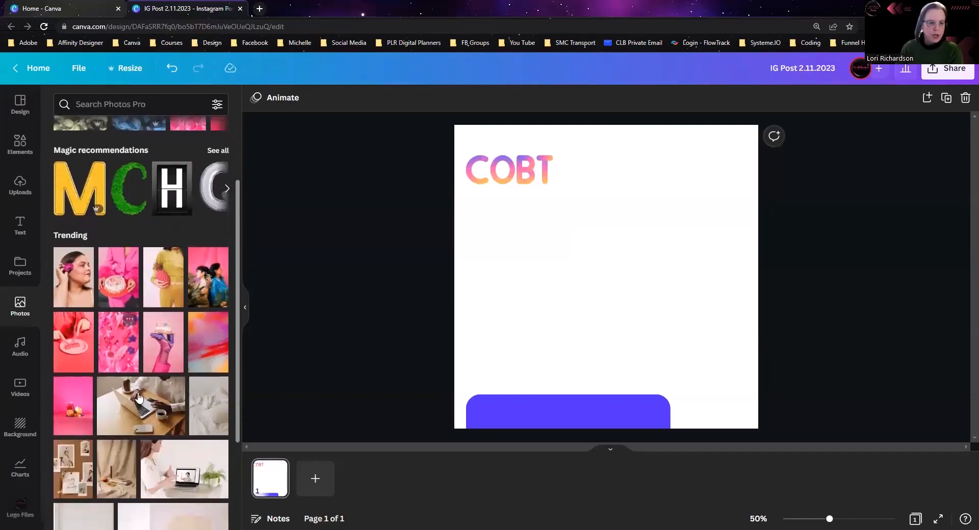
{"action": "left_click", "coordinate": [208, 344]}
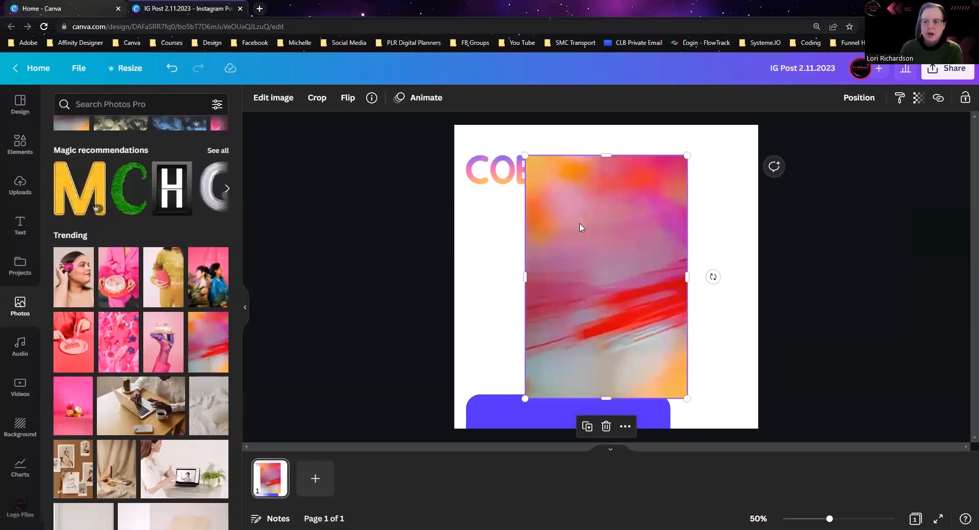
Step: Widen, enlarge and tilt the abstract photo slightly counterclockwise until it covers the page, and set it as the background
{"action": "right_click", "coordinate": [569, 289]}
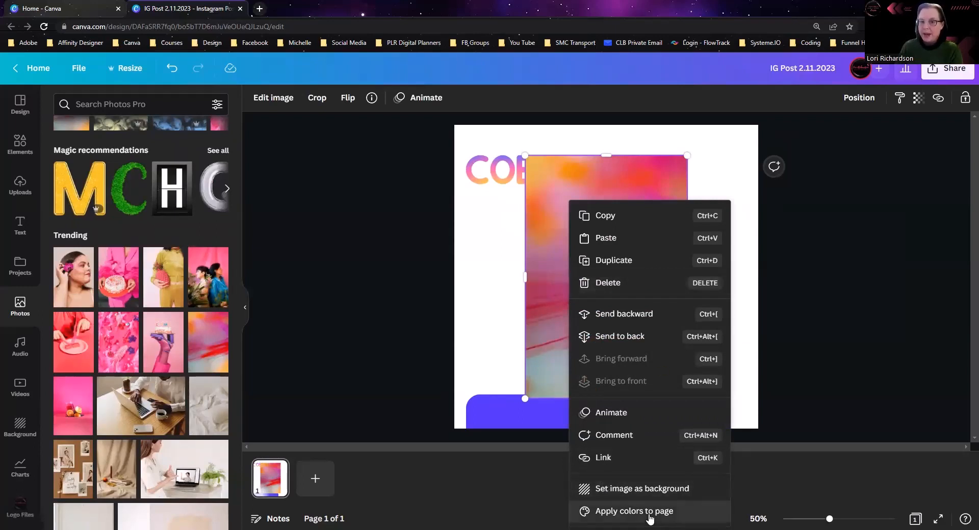
{"action": "left_click", "coordinate": [486, 294]}
{"action": "left_click", "coordinate": [593, 286]}
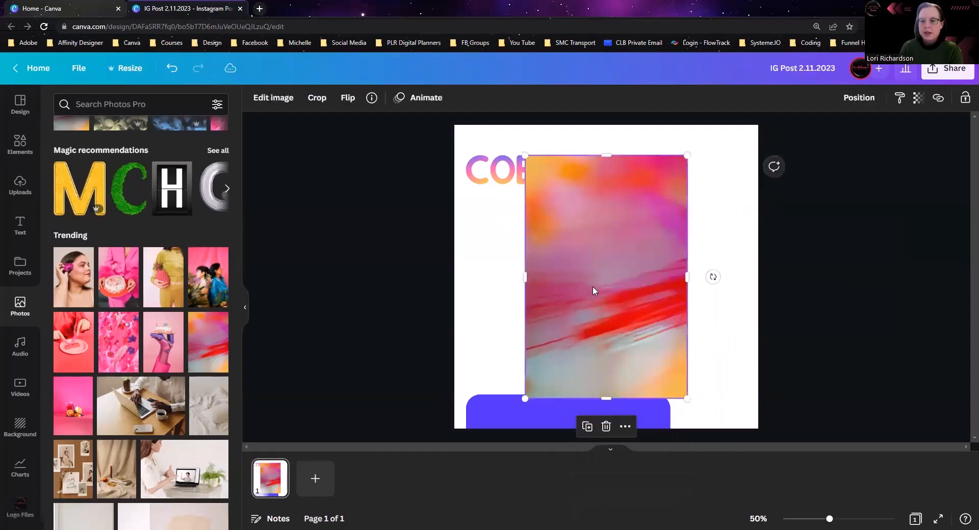
{"action": "left_click_drag", "start_coordinate": [686, 272], "coordinate": [755, 282]}
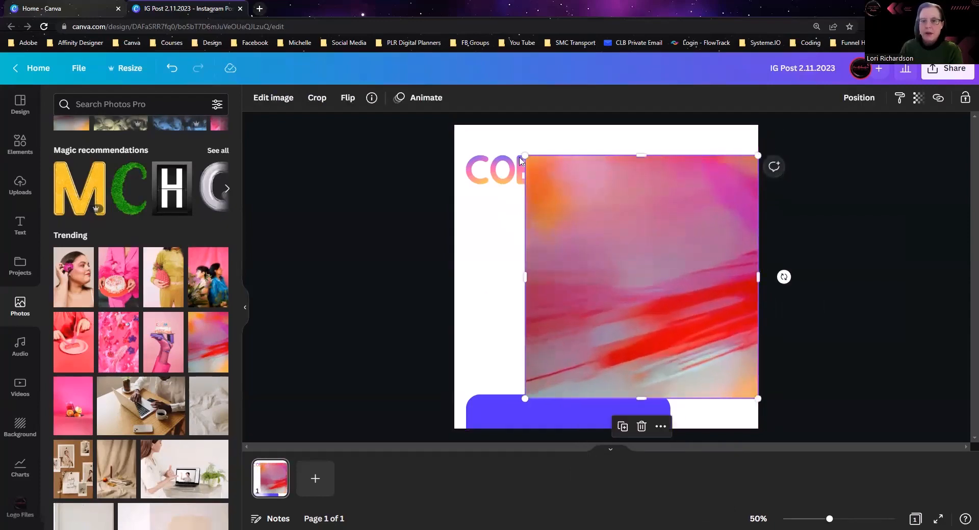
{"action": "left_click_drag", "start_coordinate": [525, 156], "coordinate": [465, 142]}
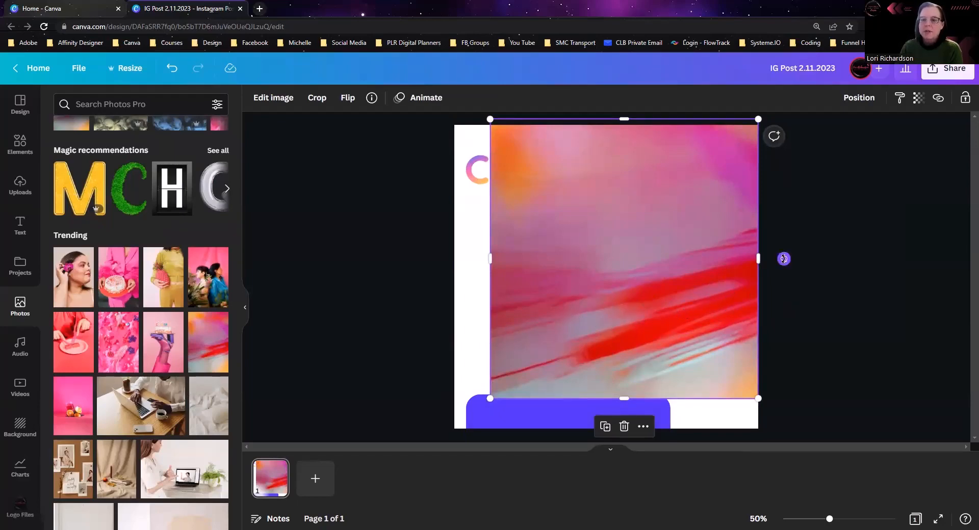
{"action": "left_click_drag", "start_coordinate": [783, 258], "coordinate": [849, 460]}
{"action": "left_click_drag", "start_coordinate": [781, 371], "coordinate": [717, 358]}
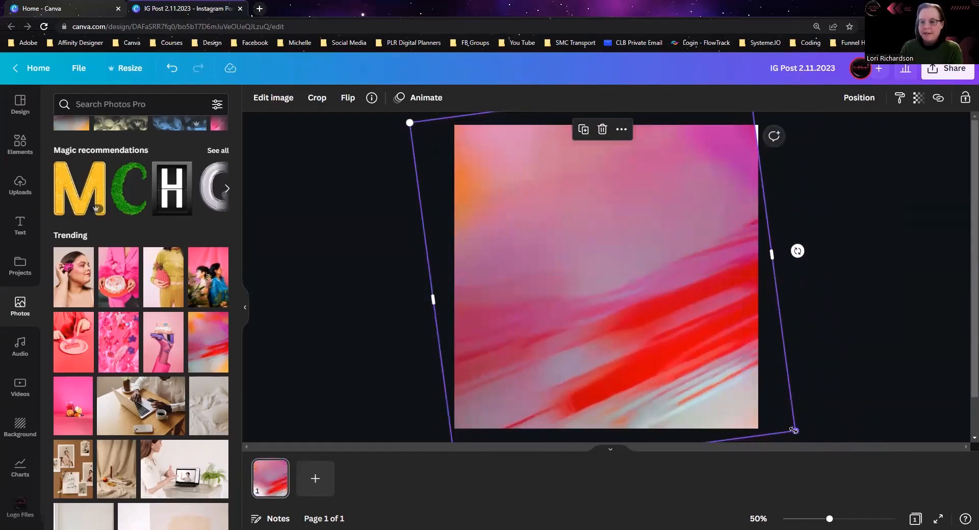
{"action": "left_click_drag", "start_coordinate": [793, 429], "coordinate": [835, 460]}
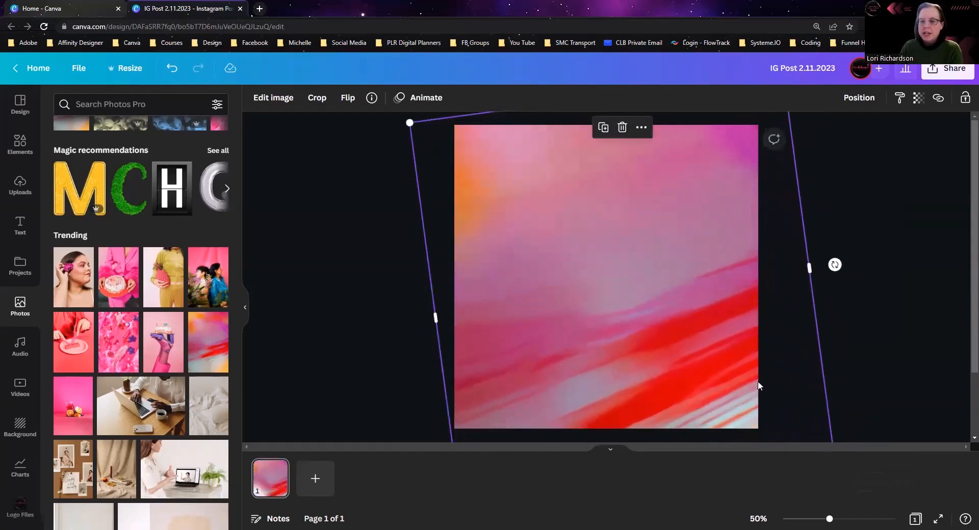
{"action": "right_click", "coordinate": [691, 349]}
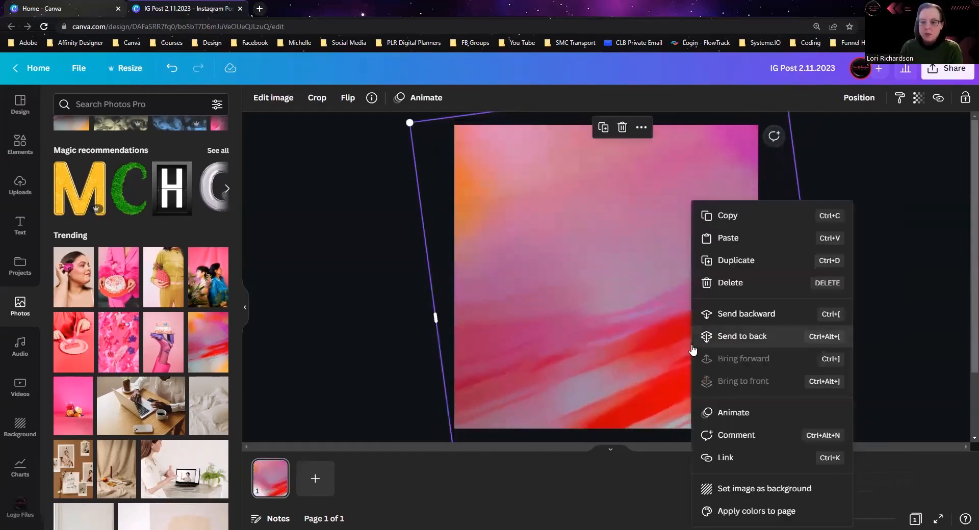
{"action": "left_click", "coordinate": [717, 488]}
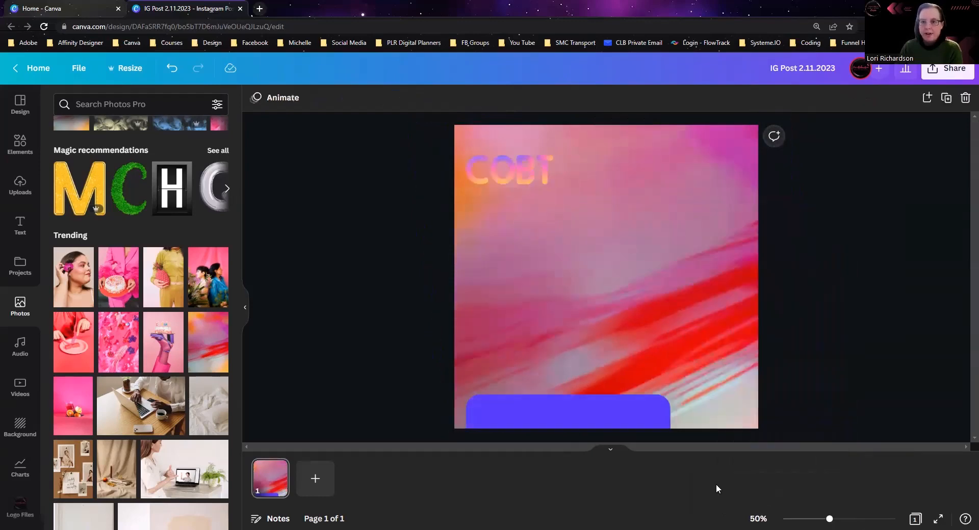
Step: Shift the background photo slightly within its crop, try to shrink it, and detach it from the background
{"action": "double_click", "coordinate": [689, 311]}
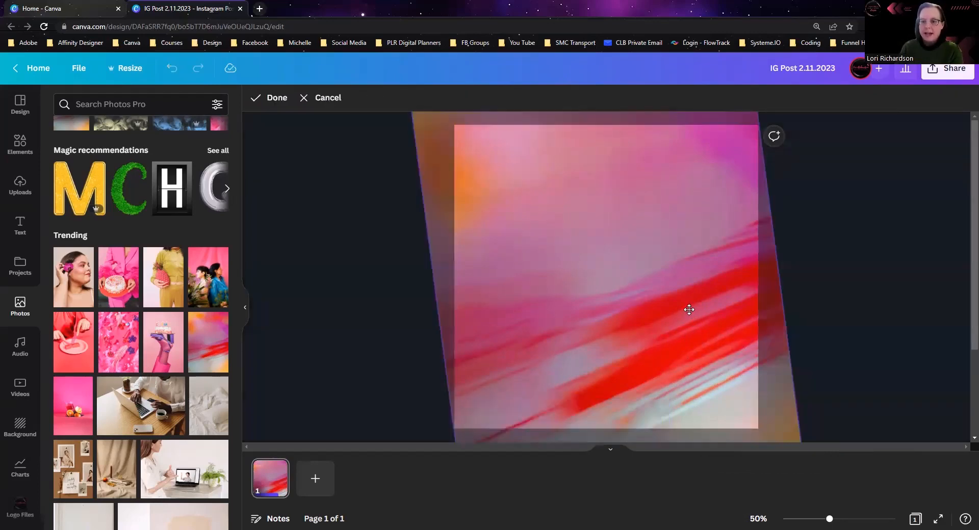
{"action": "left_click_drag", "start_coordinate": [637, 321], "coordinate": [618, 321]}
{"action": "scroll", "coordinate": [837, 308], "scroll_direction": "down", "scroll_amount": 3}
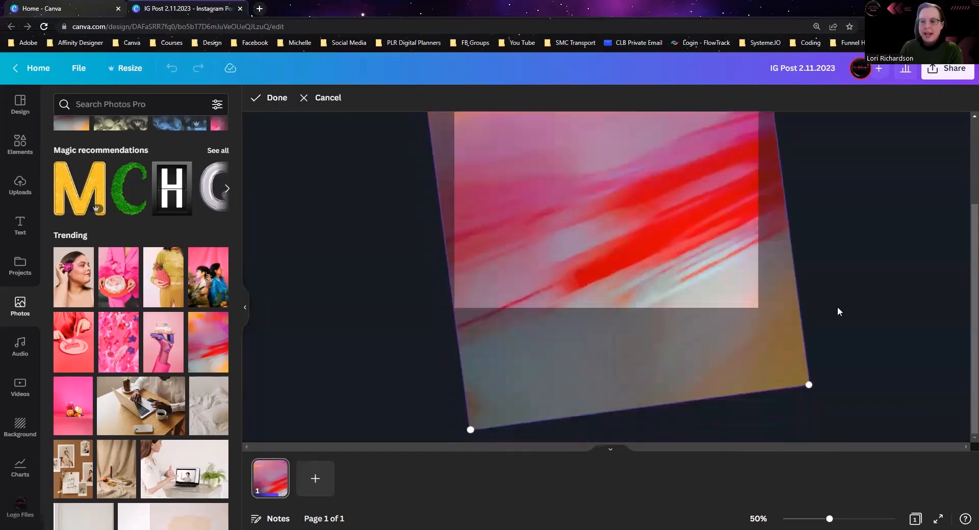
{"action": "left_click_drag", "start_coordinate": [809, 384], "coordinate": [735, 333]}
{"action": "right_click", "coordinate": [696, 261]}
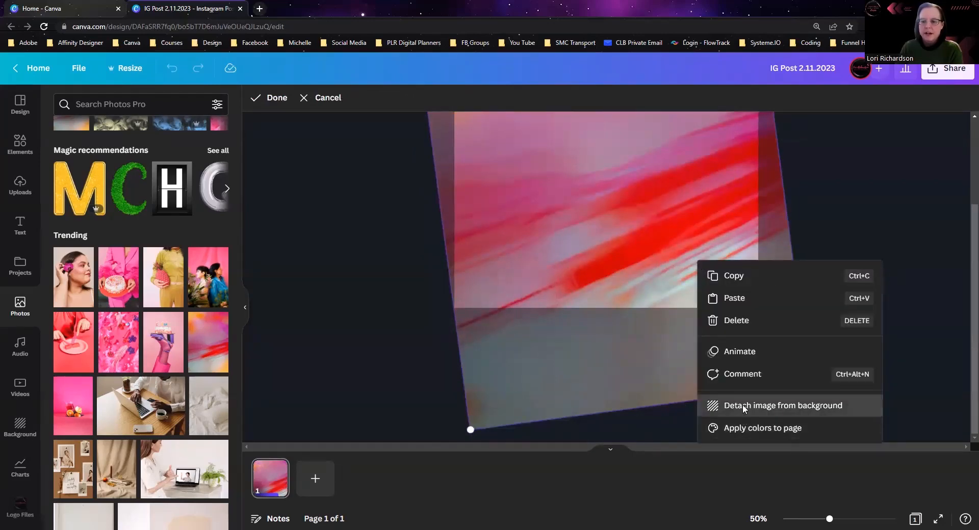
{"action": "left_click", "coordinate": [742, 405]}
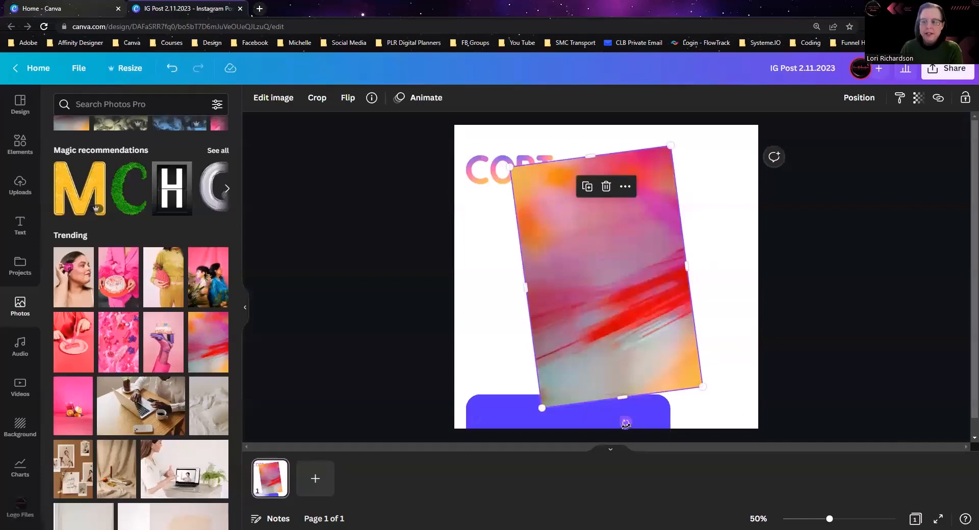
Step: Rotate the abstract photo clockwise to a slant on its side, enlarge it well beyond the page and set it as the background
{"action": "left_click_drag", "start_coordinate": [625, 423], "coordinate": [466, 210]}
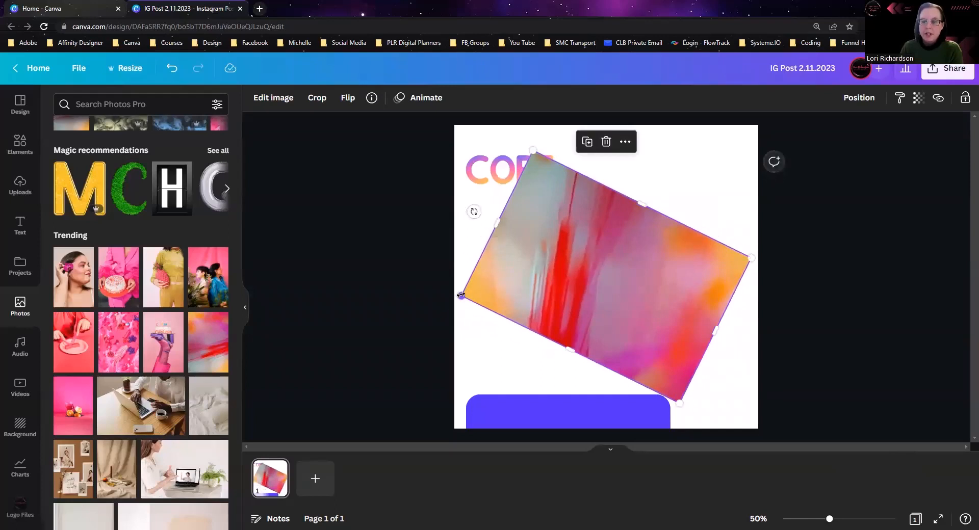
{"action": "left_click_drag", "start_coordinate": [461, 295], "coordinate": [131, 476]}
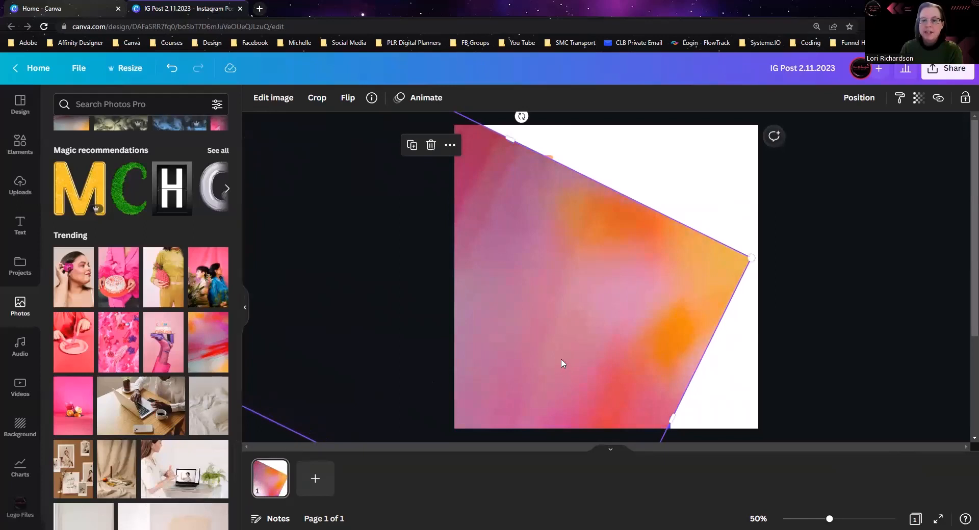
{"action": "left_click_drag", "start_coordinate": [562, 363], "coordinate": [616, 275]}
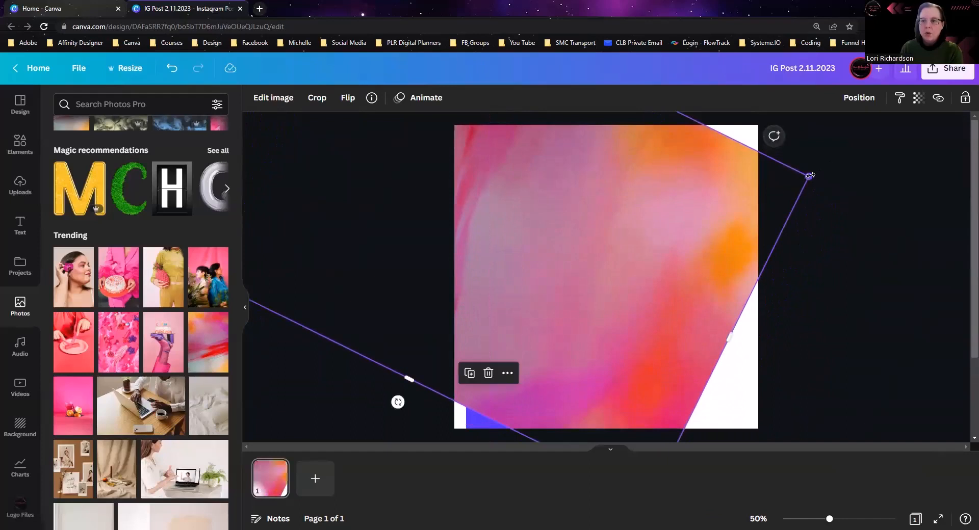
{"action": "left_click_drag", "start_coordinate": [809, 175], "coordinate": [966, 191]}
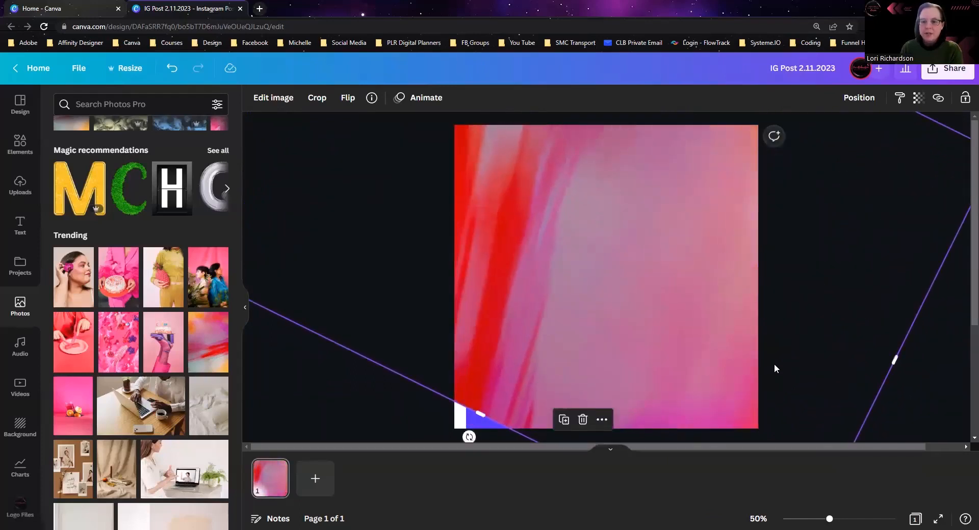
{"action": "left_click_drag", "start_coordinate": [734, 371], "coordinate": [674, 367]}
{"action": "left_click", "coordinate": [851, 384]}
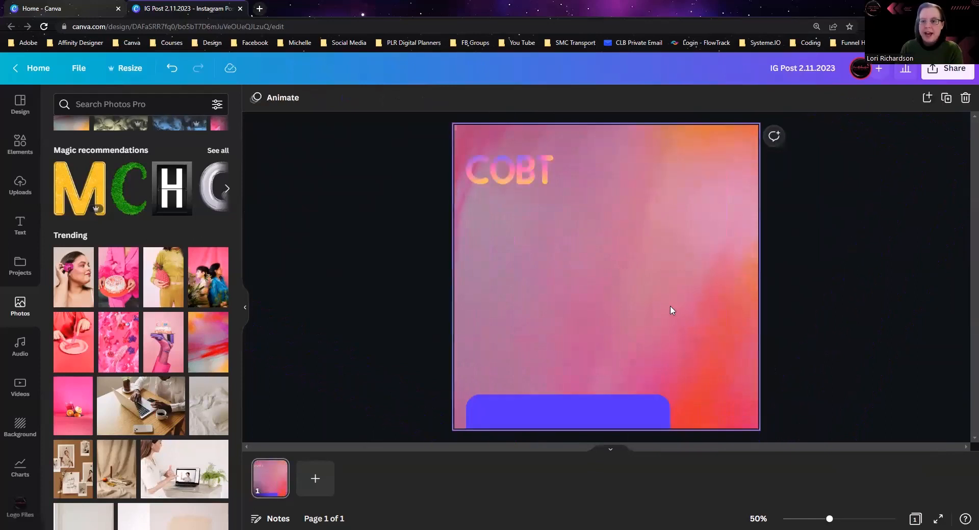
{"action": "left_click", "coordinate": [671, 309]}
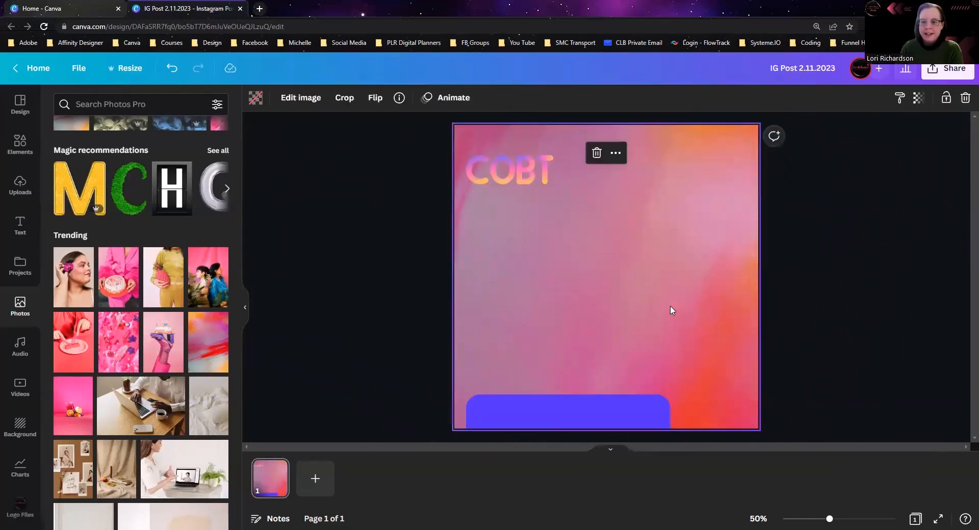
{"action": "right_click", "coordinate": [670, 309]}
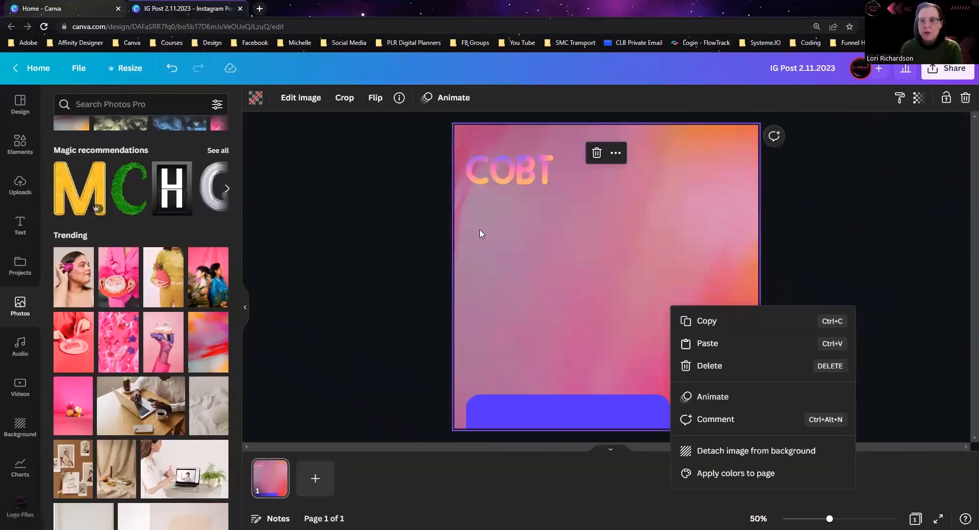
{"action": "left_click", "coordinate": [684, 275]}
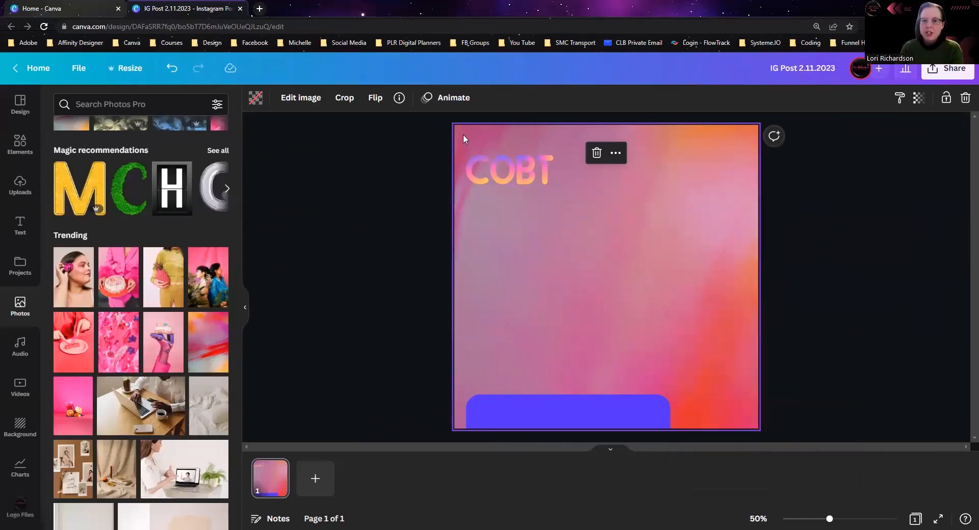
Step: Move the four letters together down toward the page's middle and enlarge them to nearly double size
{"action": "left_click", "coordinate": [507, 163]}
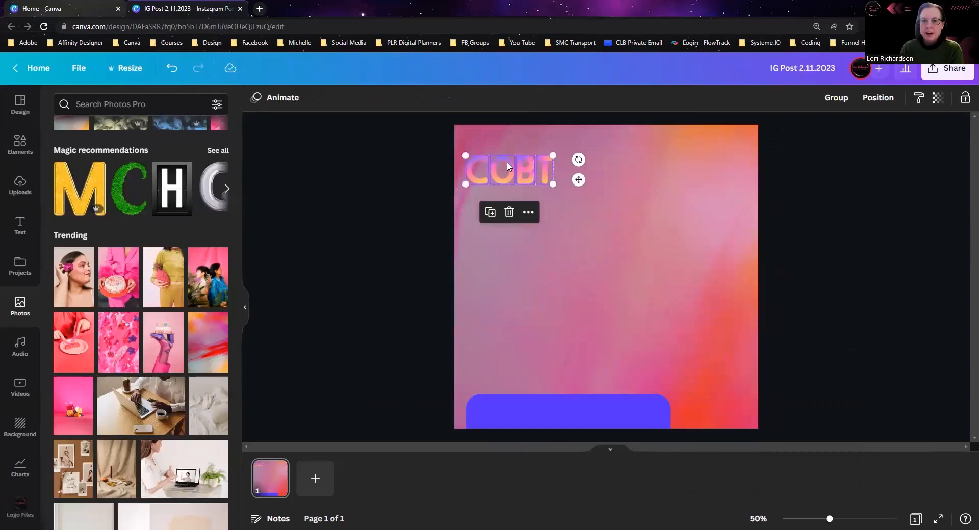
{"action": "left_click_drag", "start_coordinate": [507, 169], "coordinate": [478, 221]}
{"action": "left_click", "coordinate": [700, 326]}
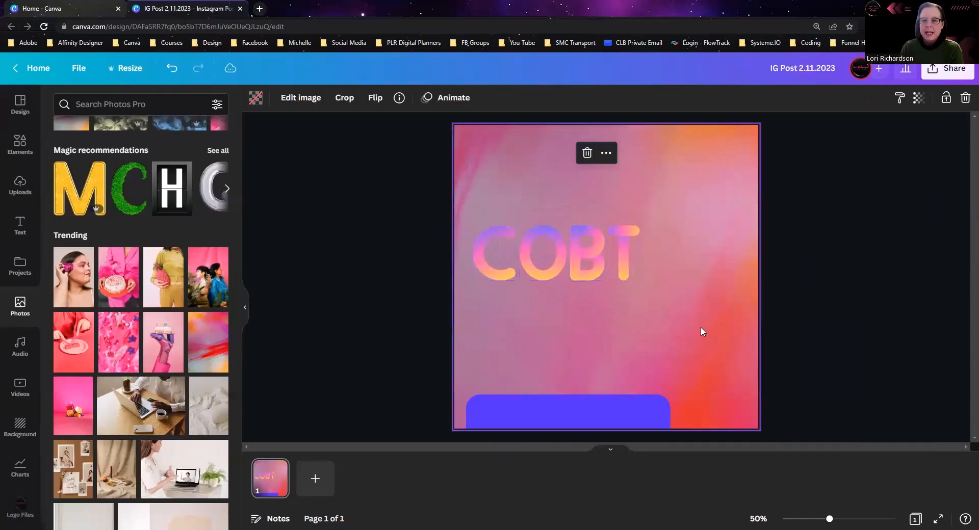
Step: Recolour the letter C's gradient, replacing light blue with purple, pink with black and yellow with pink
{"action": "left_click", "coordinate": [483, 267]}
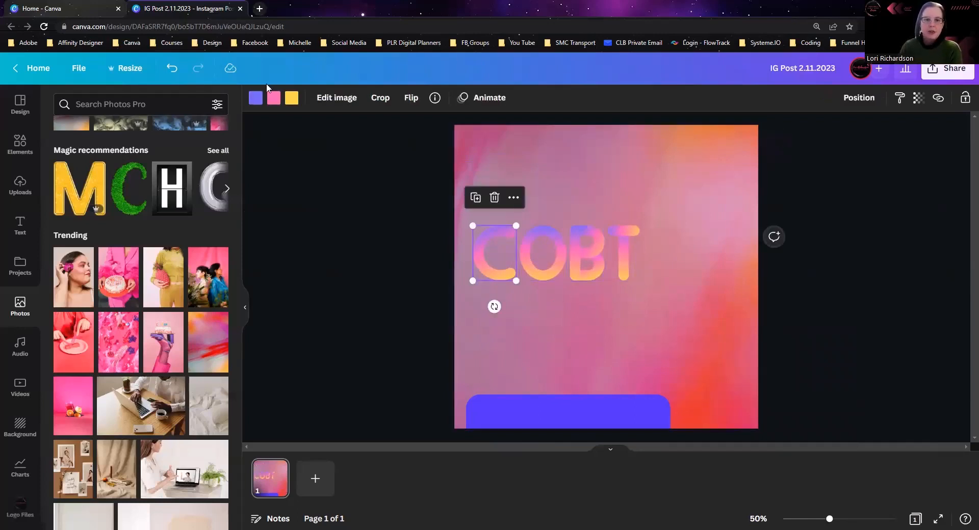
{"action": "left_click", "coordinate": [256, 97]}
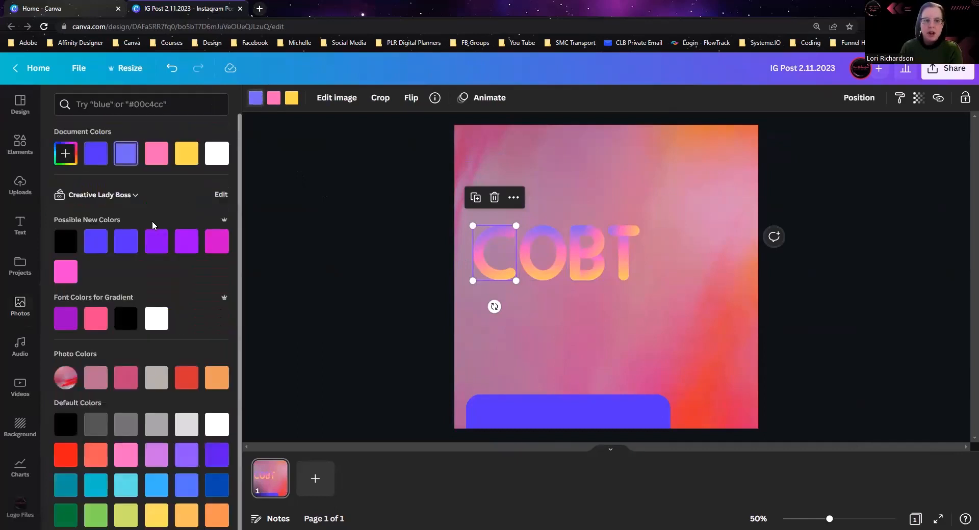
{"action": "left_click", "coordinate": [74, 317]}
{"action": "left_click", "coordinate": [273, 97]}
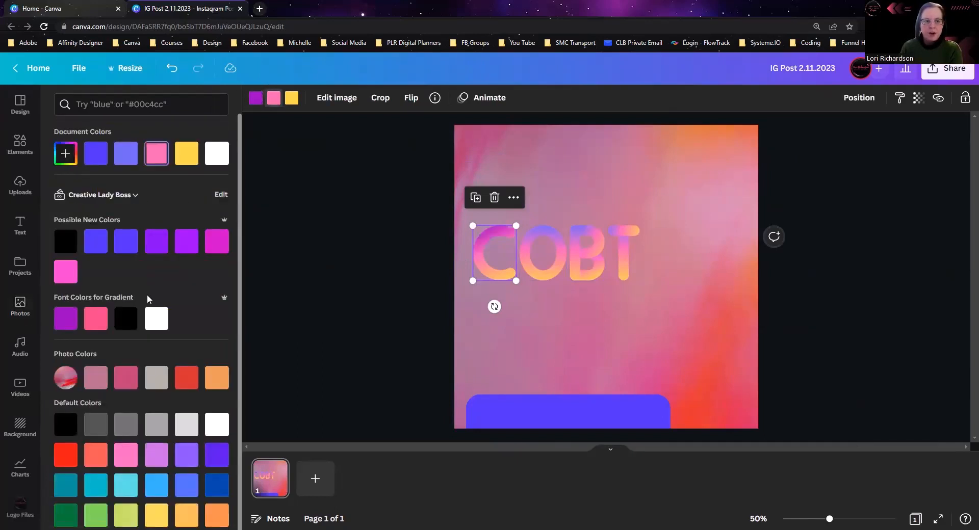
{"action": "left_click", "coordinate": [126, 319]}
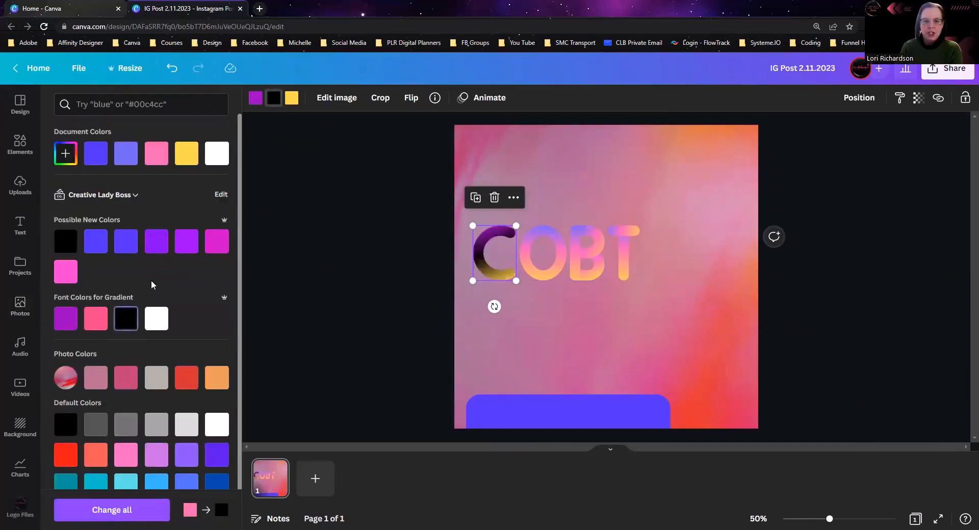
{"action": "left_click", "coordinate": [291, 97]}
{"action": "left_click", "coordinate": [96, 318]}
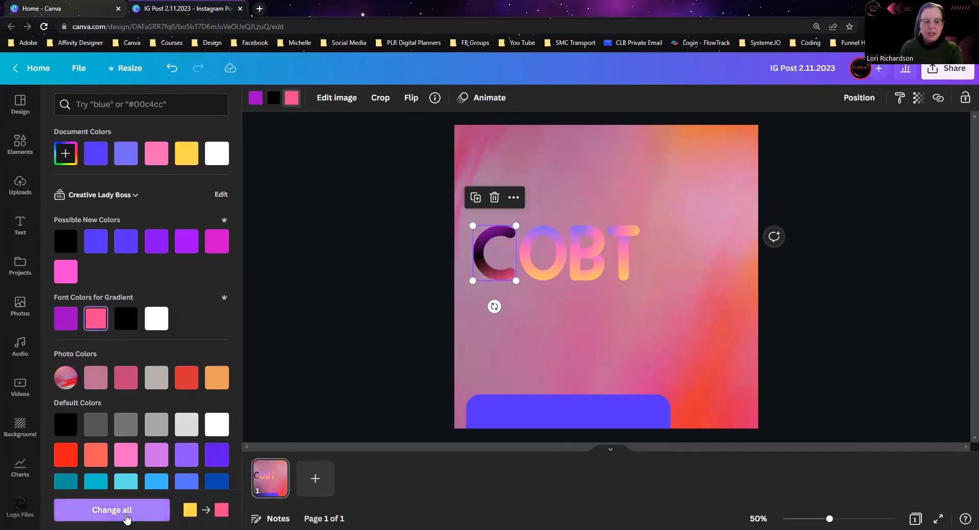
Step: Undo the colour changes made to the letter C and close the colour choices
{"action": "key", "text": "ctrl+z"}
{"action": "key", "text": "ctrl+z"}
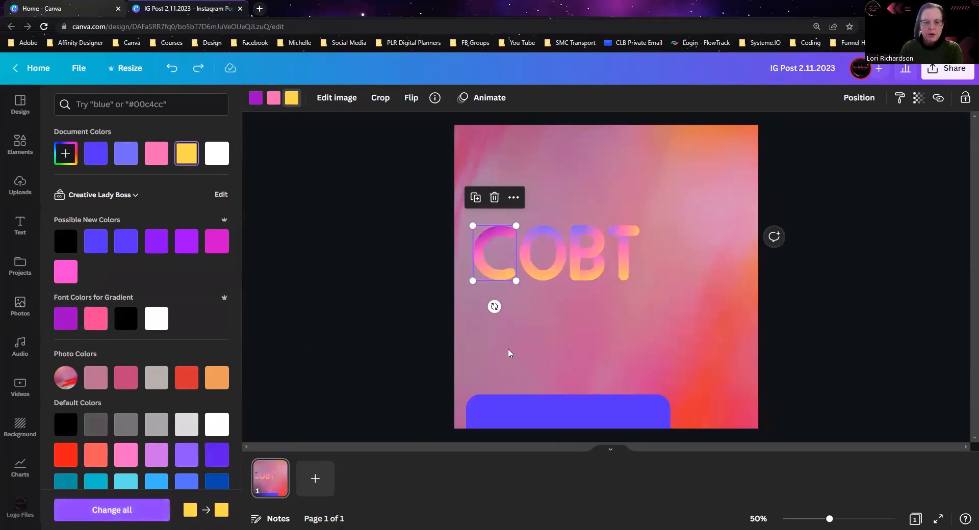
{"action": "key", "text": "ctrl+y"}
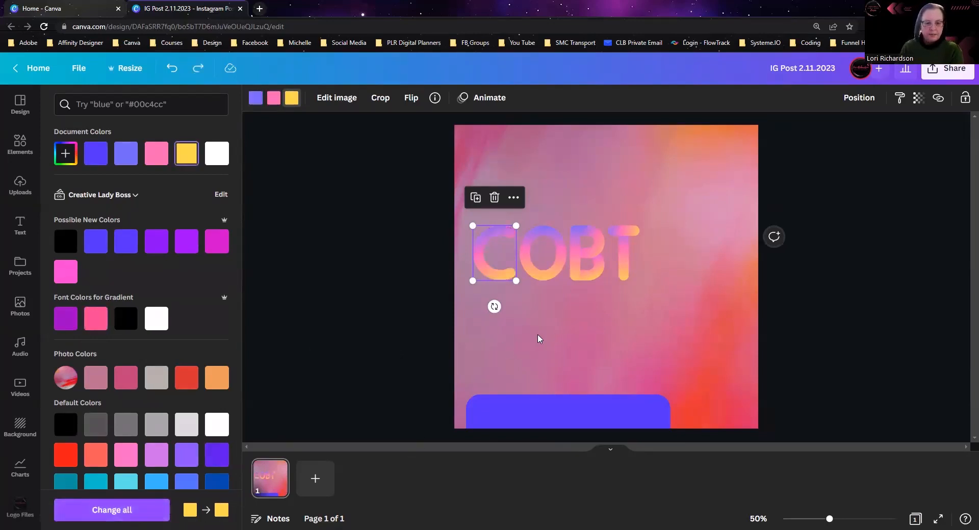
{"action": "key", "text": "Escape"}
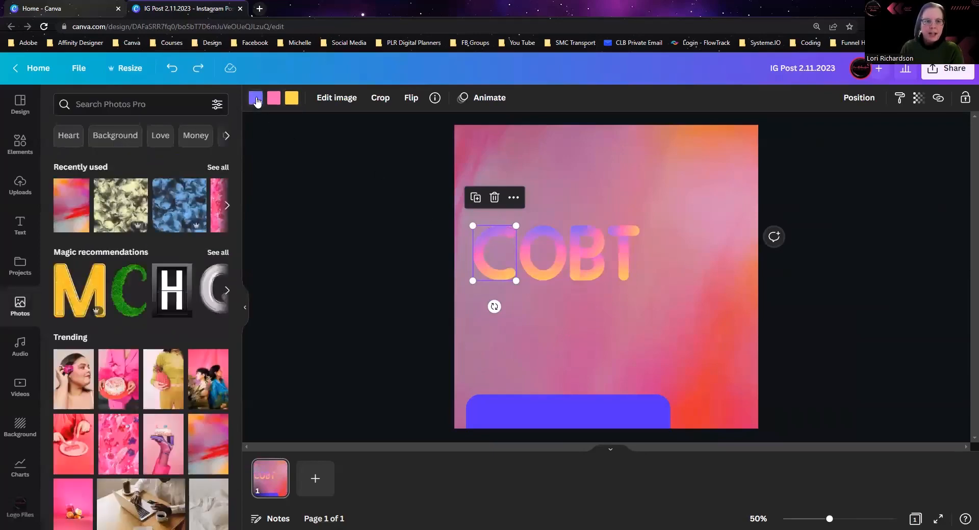
Step: Replace the light blue in all four letters with black (#000000) and the pink with the brand palette's magenta
{"action": "left_click", "coordinate": [256, 99]}
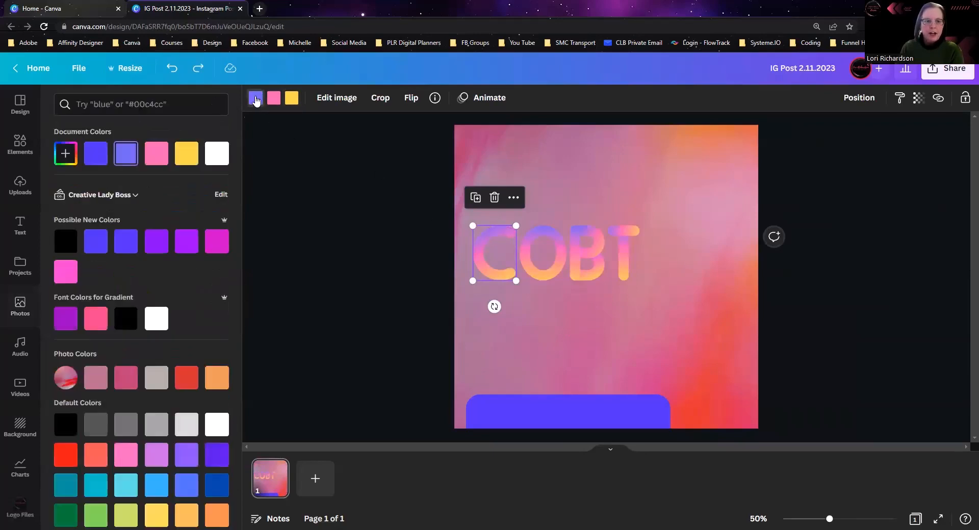
{"action": "left_click", "coordinate": [66, 242]}
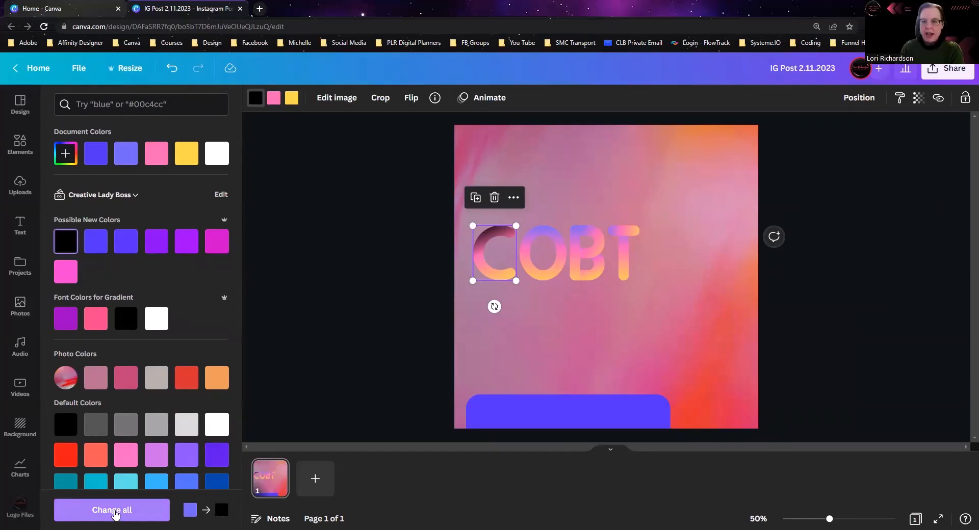
{"action": "left_click", "coordinate": [115, 512]}
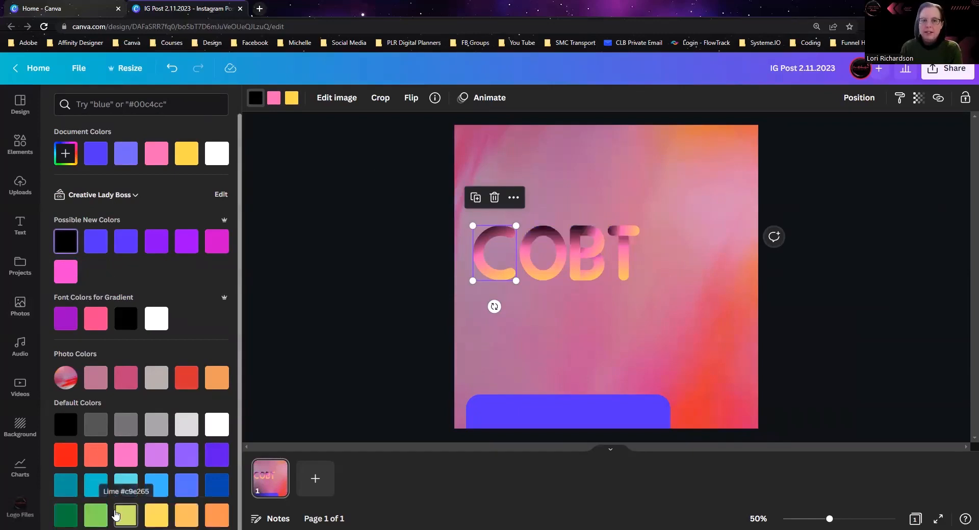
{"action": "left_click", "coordinate": [273, 99]}
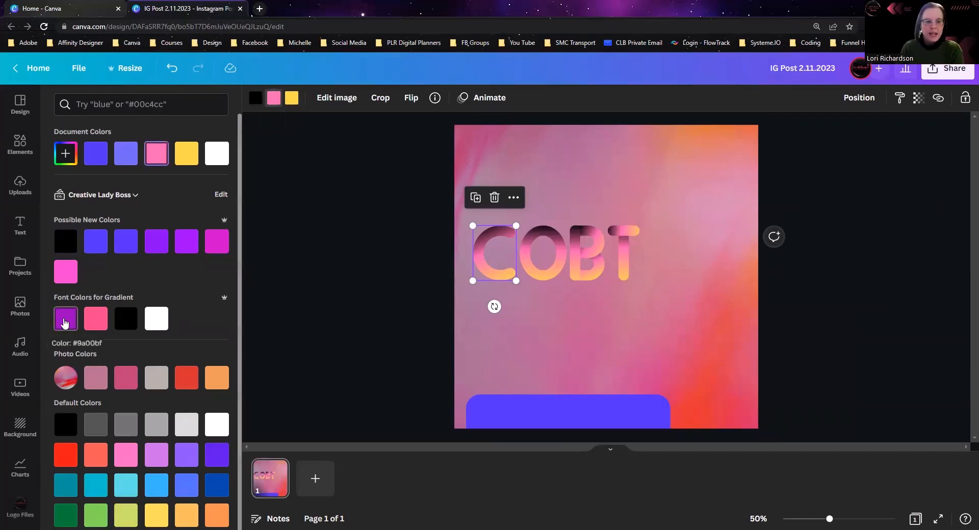
{"action": "left_click", "coordinate": [216, 243]}
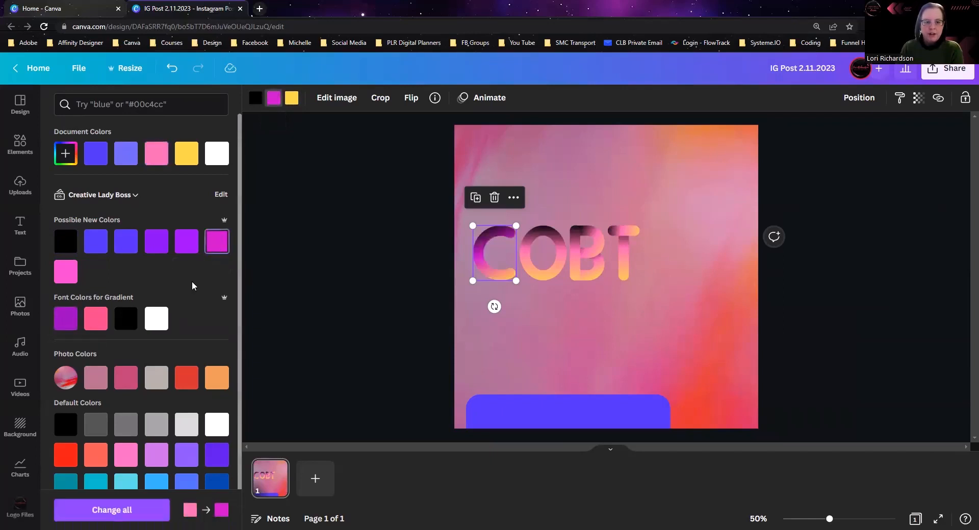
{"action": "left_click", "coordinate": [121, 515]}
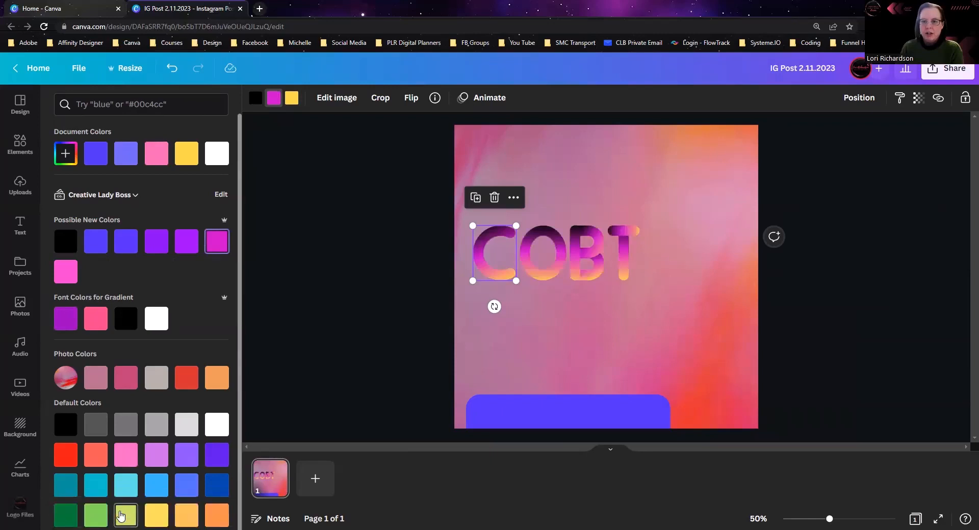
Step: Replace the yellow in all four letters with black from the Font Colors for Gradient palette
{"action": "left_click", "coordinate": [291, 100]}
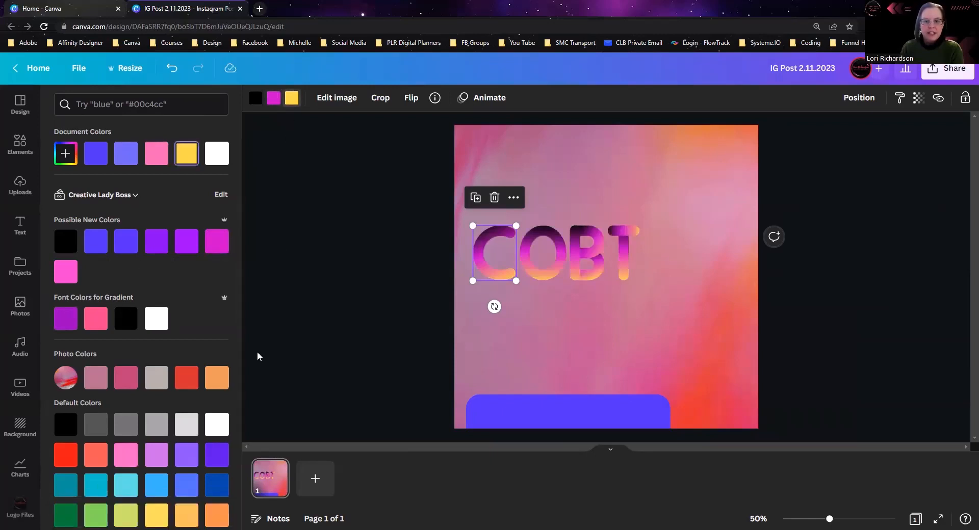
{"action": "left_click", "coordinate": [126, 320]}
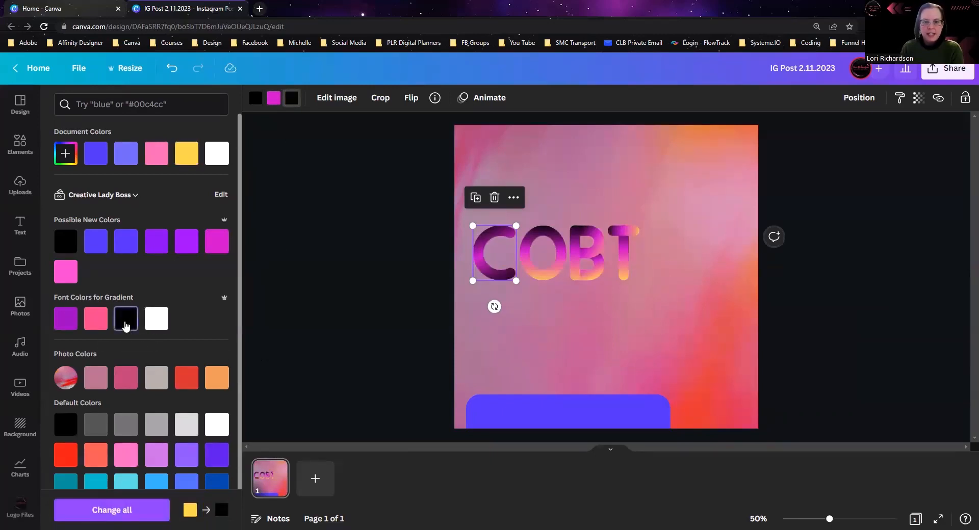
{"action": "left_click", "coordinate": [109, 514]}
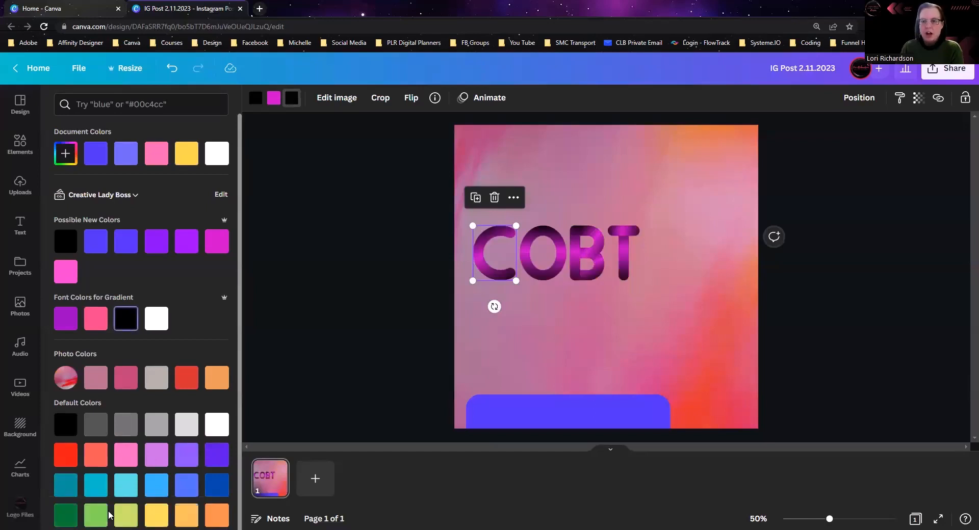
Step: Shrink the four letters together, move them near the page's centre, and delete the blue rounded rectangle
{"action": "left_click", "coordinate": [661, 309]}
{"action": "left_click_drag", "start_coordinate": [661, 301], "coordinate": [450, 219]}
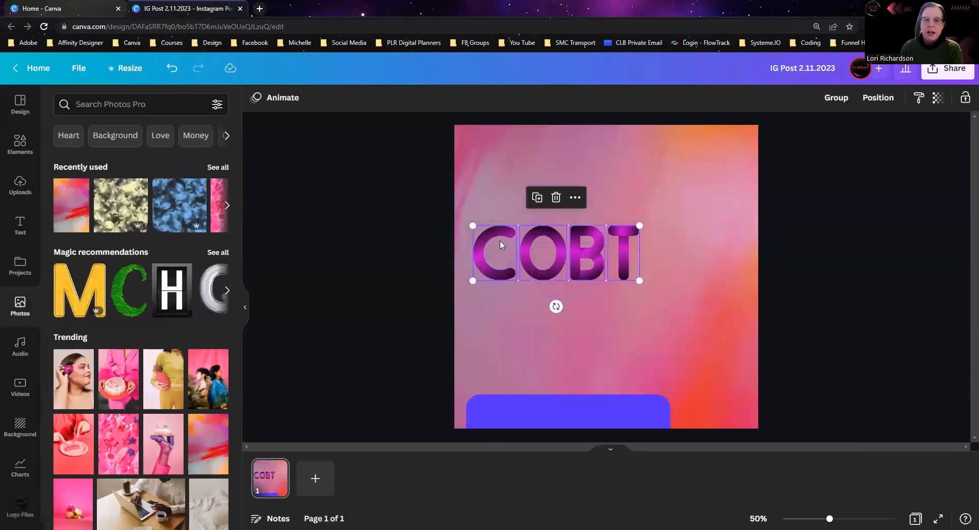
{"action": "left_click_drag", "start_coordinate": [500, 245], "coordinate": [546, 234]}
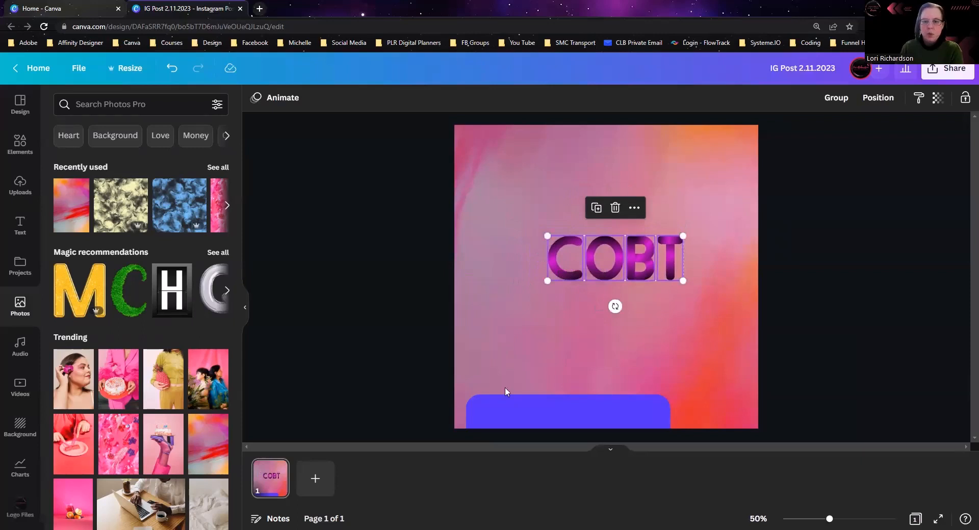
{"action": "left_click_drag", "start_coordinate": [508, 417], "coordinate": [516, 304]}
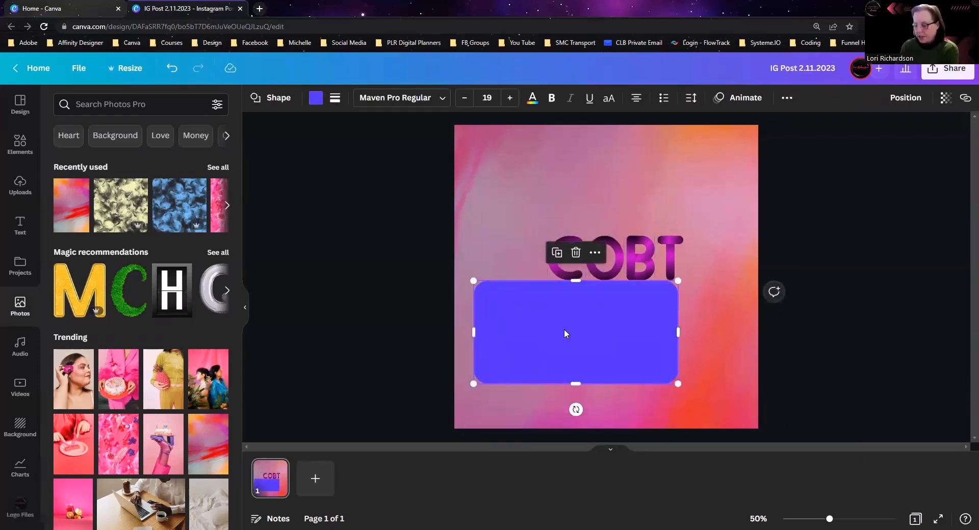
{"action": "key", "text": "Delete"}
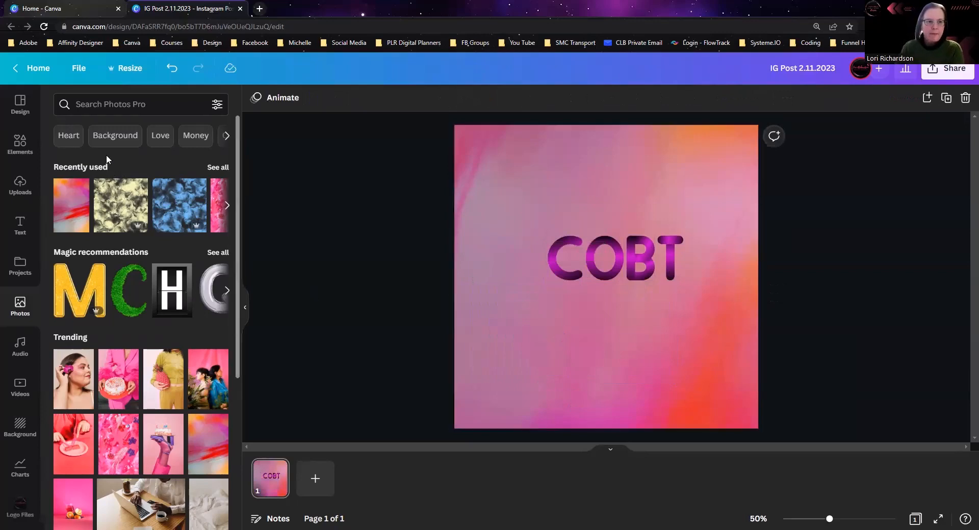
Step: Search all element types for "grid" and add the single-cell photo grid to the page
{"action": "left_click", "coordinate": [20, 144]}
{"action": "left_click", "coordinate": [108, 102]}
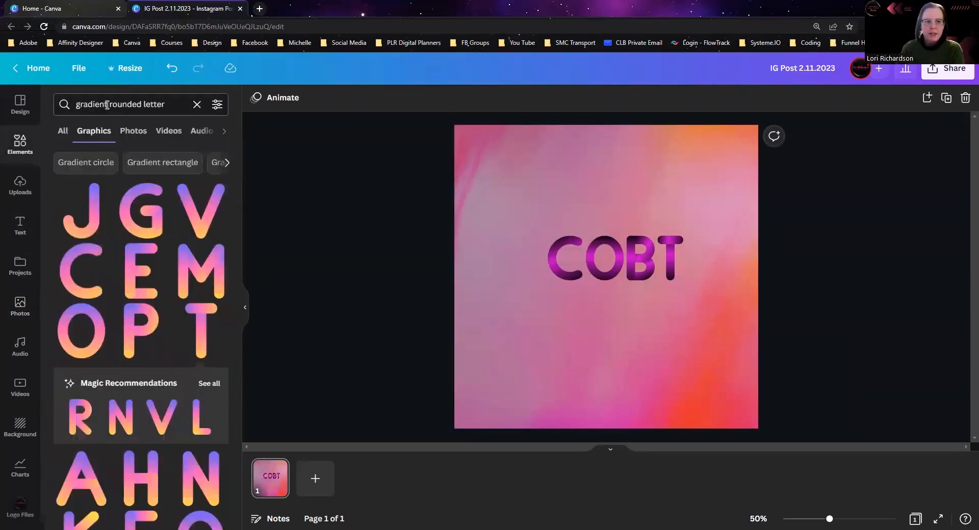
{"action": "triple_click", "coordinate": [107, 104]}
{"action": "type", "text": "fram"}
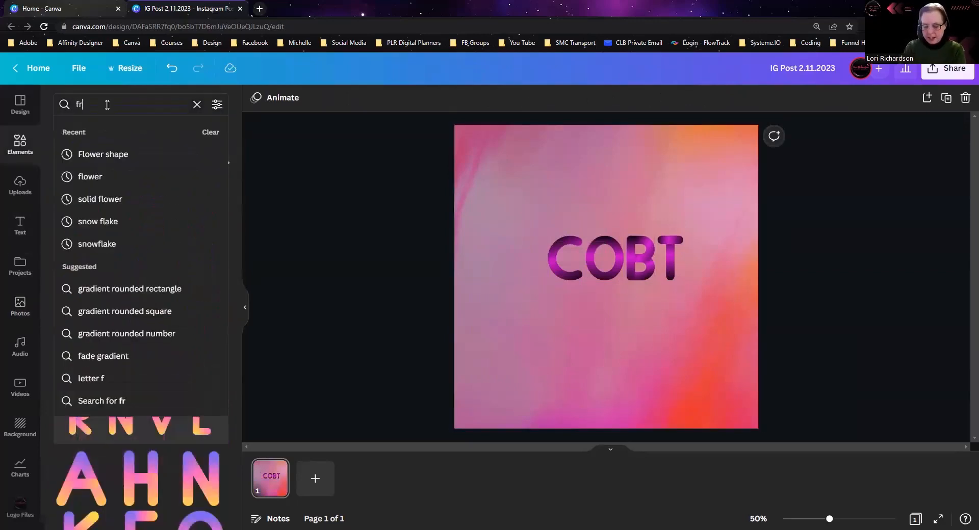
{"action": "key", "text": "BackSpace"}
{"action": "key", "text": "BackSpace"}
{"action": "key", "text": "BackSpace"}
{"action": "key", "text": "BackSpace"}
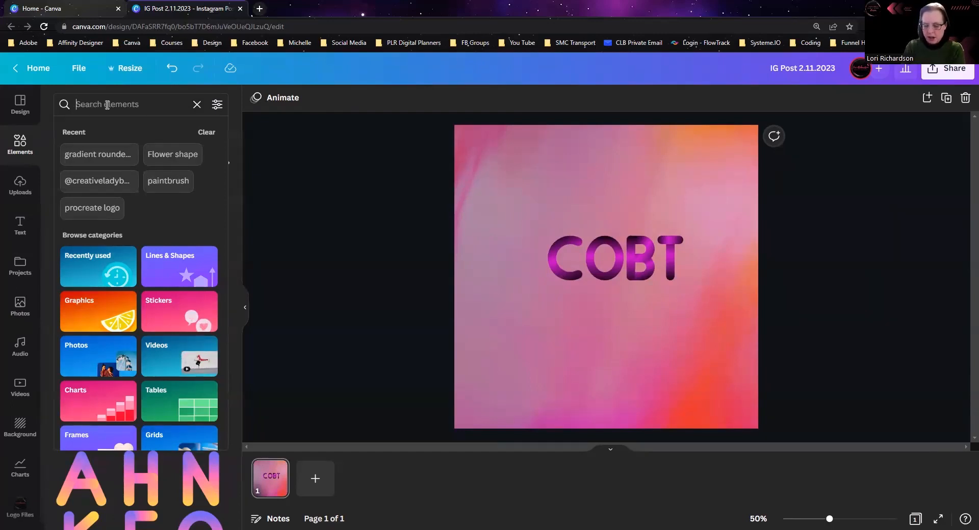
{"action": "type", "text": "grid"}
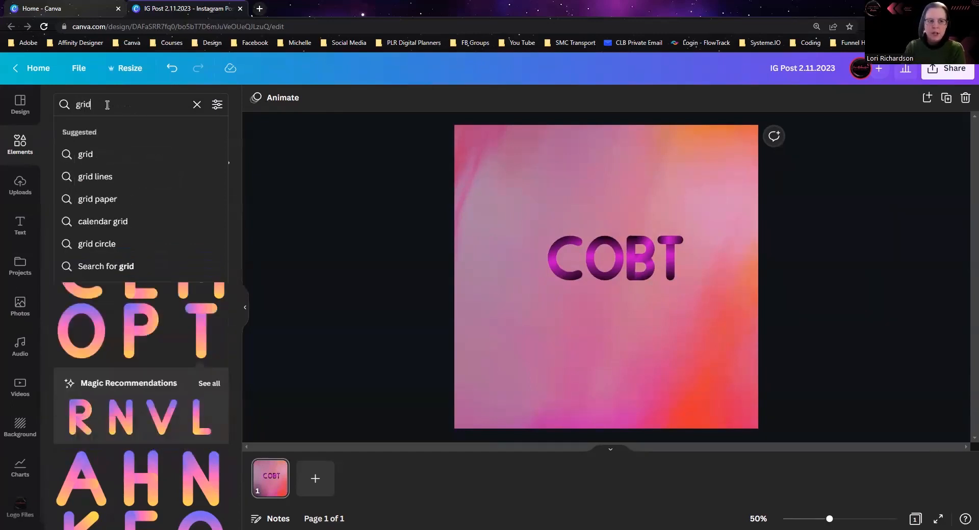
{"action": "key", "text": "Return"}
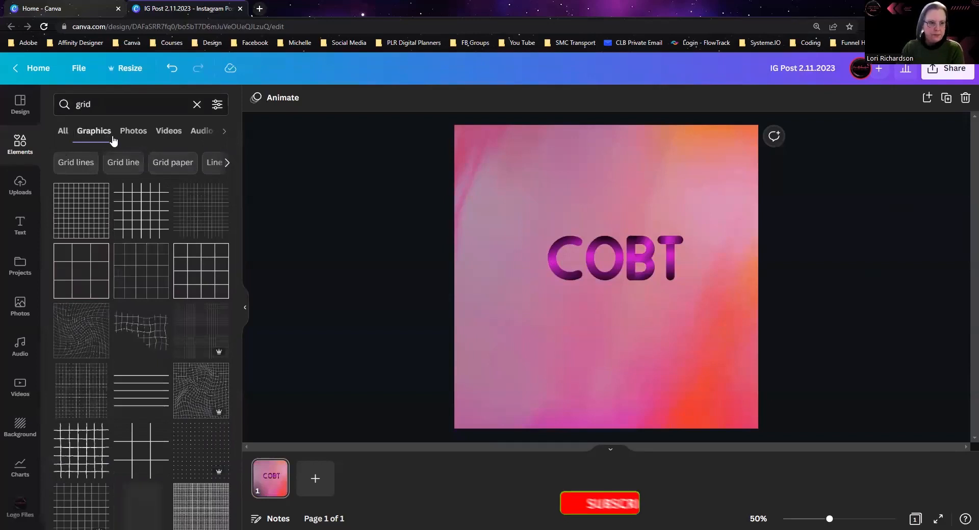
{"action": "left_click", "coordinate": [63, 134]}
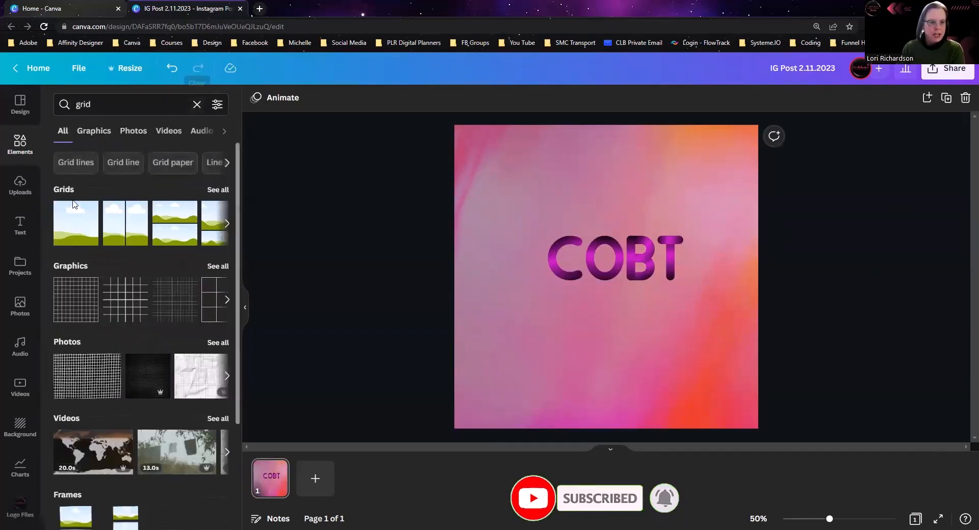
{"action": "left_click", "coordinate": [72, 227]}
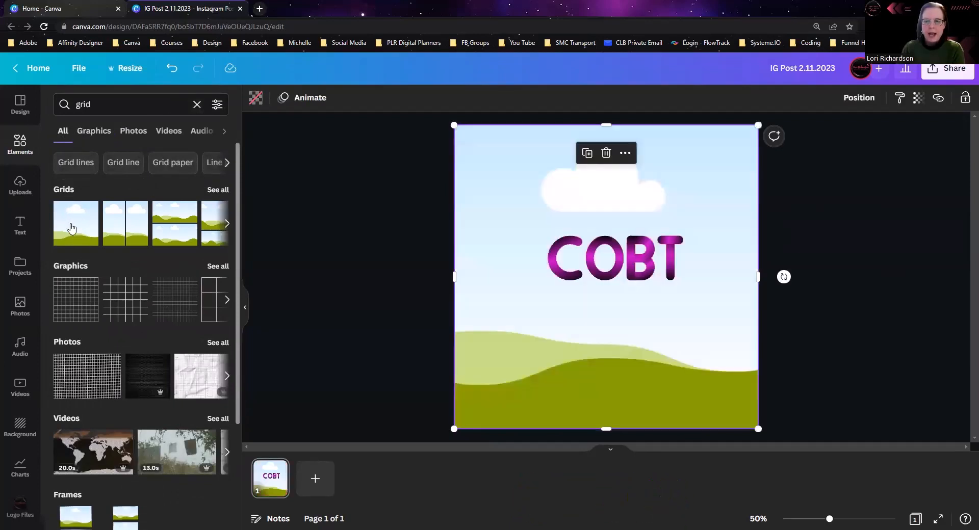
Step: Resize the grid to a portrait rectangle about a third of the page wide and place it near the page's left edge
{"action": "right_click", "coordinate": [489, 306]}
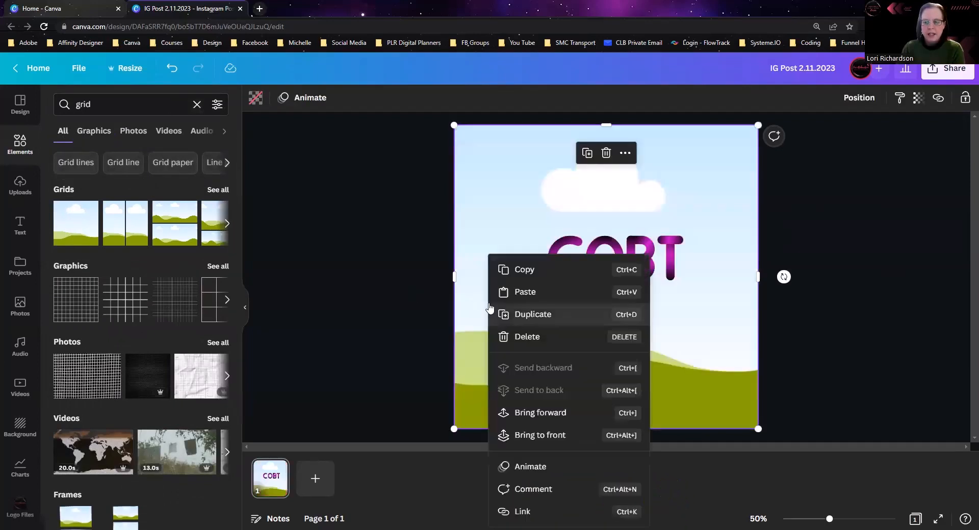
{"action": "left_click", "coordinate": [756, 428]}
{"action": "left_click_drag", "start_coordinate": [756, 428], "coordinate": [551, 293]}
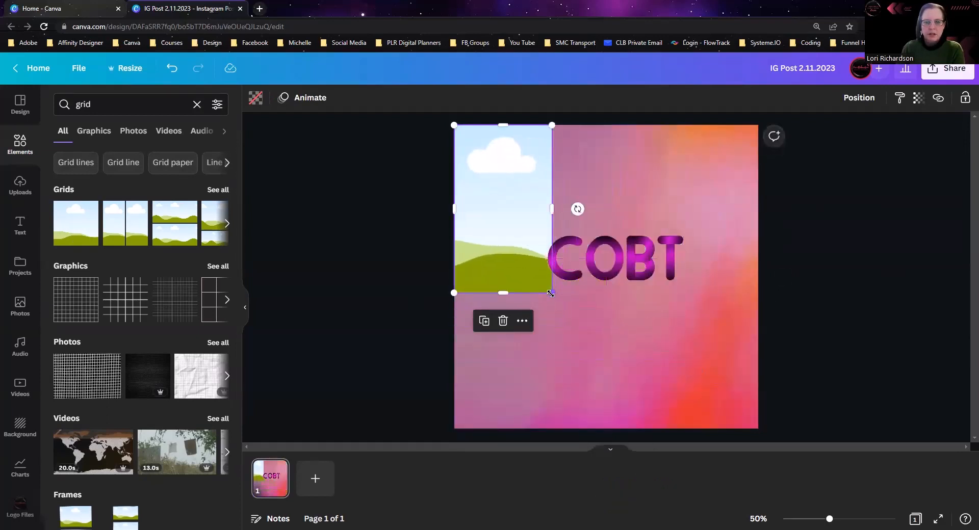
{"action": "left_click_drag", "start_coordinate": [503, 206], "coordinate": [510, 270]}
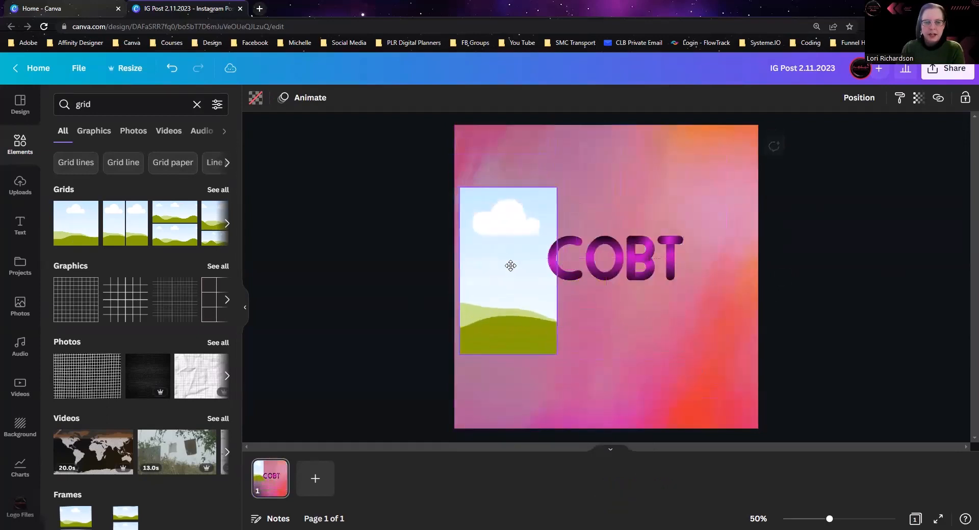
Step: Search the elements for "frame" and display the full list of frame results
{"action": "left_click", "coordinate": [92, 104]}
{"action": "left_click_drag", "start_coordinate": [93, 103], "coordinate": [42, 101]}
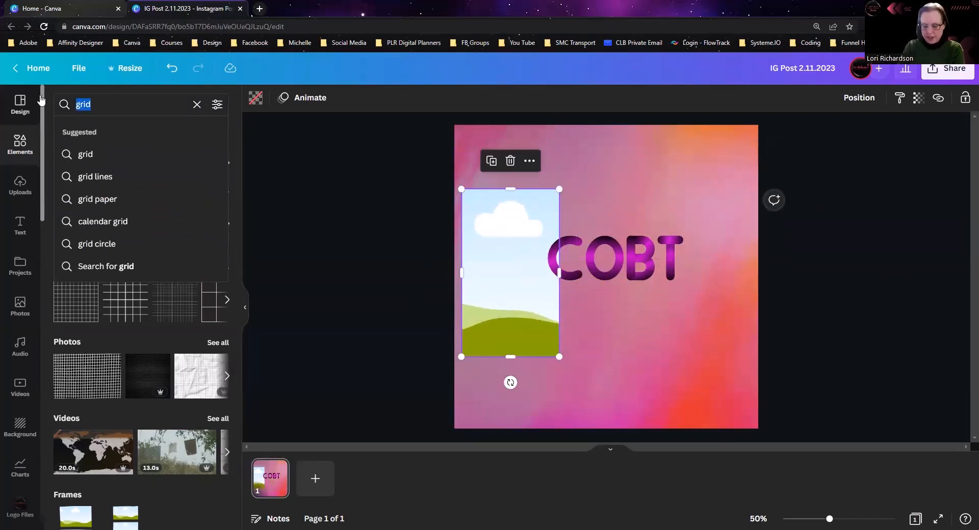
{"action": "type", "text": "frame"}
{"action": "key", "text": "Return"}
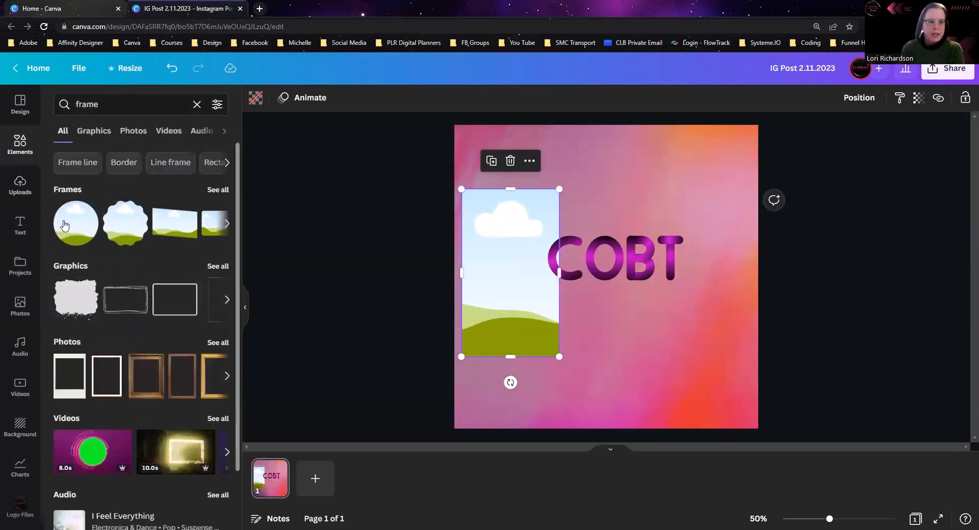
{"action": "left_click", "coordinate": [218, 192]}
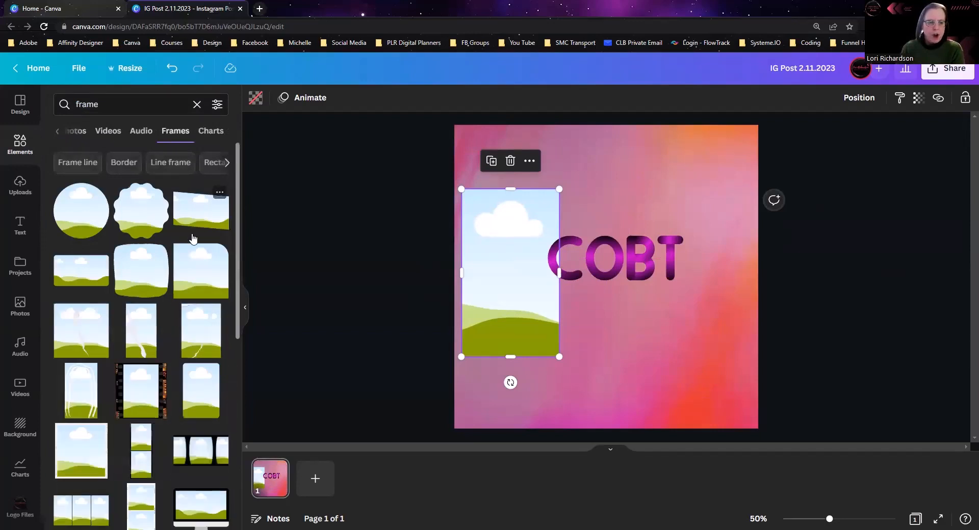
Step: Add the plain square frame to the page and place it beside the grid with their upper edges aligned
{"action": "scroll", "coordinate": [193, 239], "scroll_direction": "down", "scroll_amount": 10}
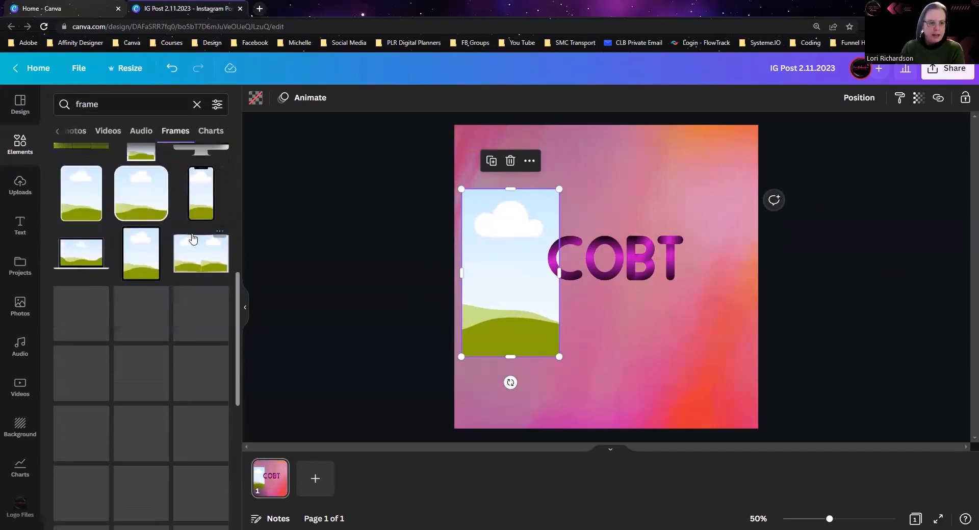
{"action": "scroll", "coordinate": [191, 245], "scroll_direction": "down", "scroll_amount": 2}
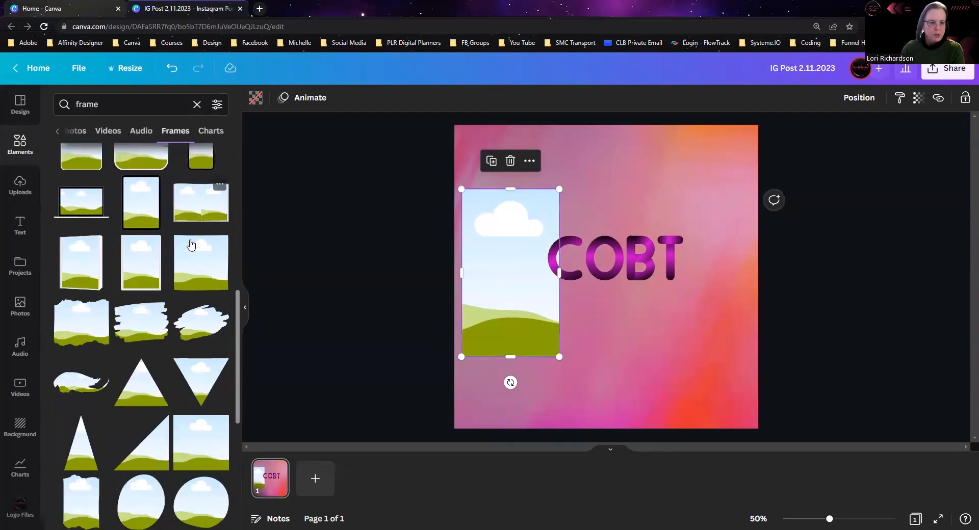
{"action": "left_click", "coordinate": [198, 406]}
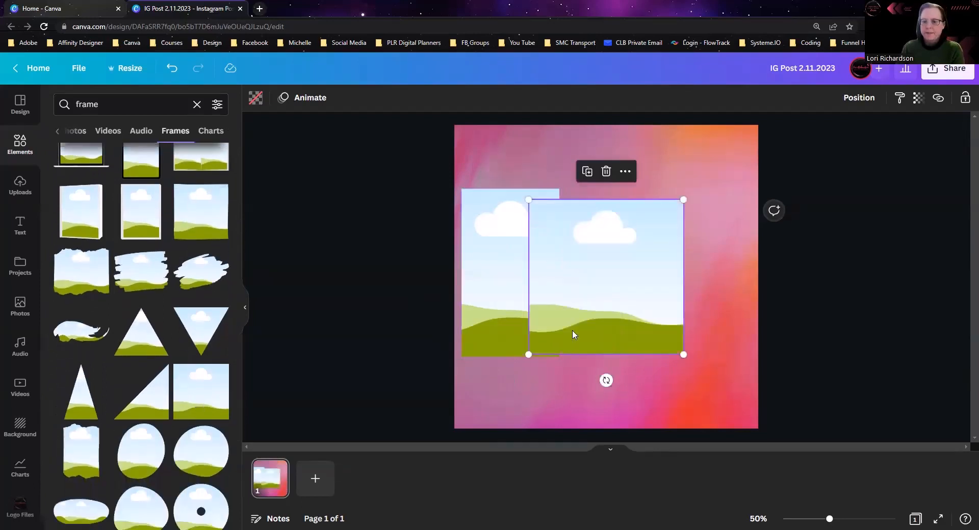
{"action": "left_click_drag", "start_coordinate": [579, 296], "coordinate": [639, 282]}
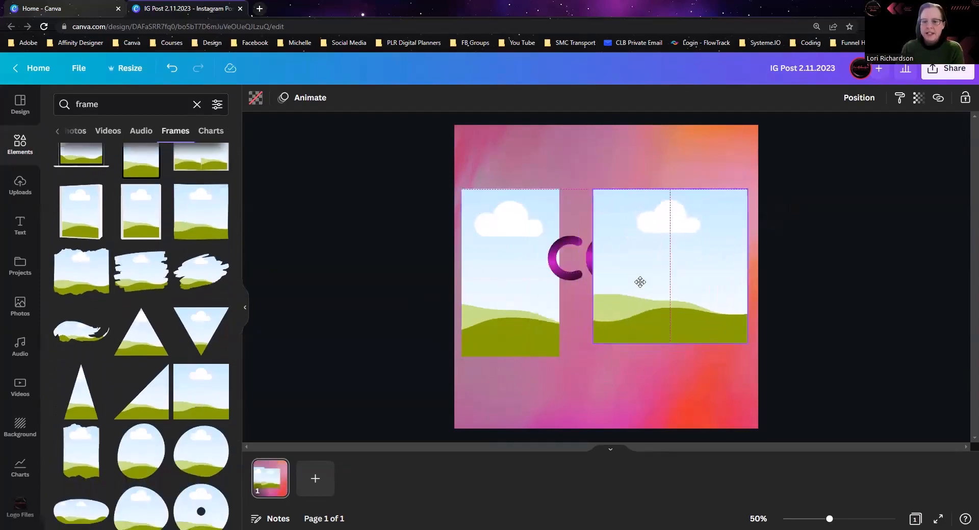
Step: Shrink the square frame slightly to just under half the page width and move it to the page's lower-right corner
{"action": "left_click", "coordinate": [490, 282]}
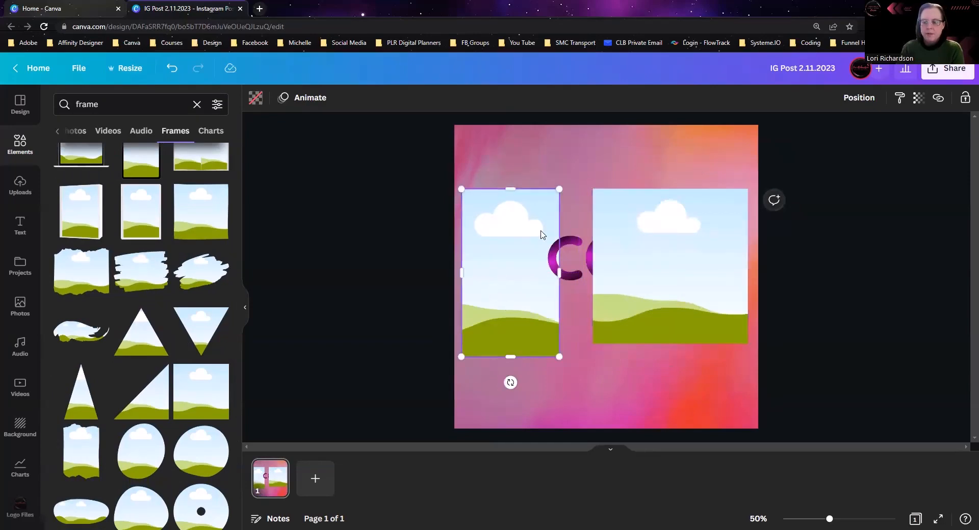
{"action": "left_click", "coordinate": [635, 249]}
{"action": "mouse_move", "coordinate": [635, 249]}
{"action": "left_mouse_down"}
{"action": "mouse_move", "coordinate": [591, 244]}
{"action": "mouse_move", "coordinate": [657, 234]}
{"action": "mouse_move", "coordinate": [625, 234]}
{"action": "left_mouse_up"}
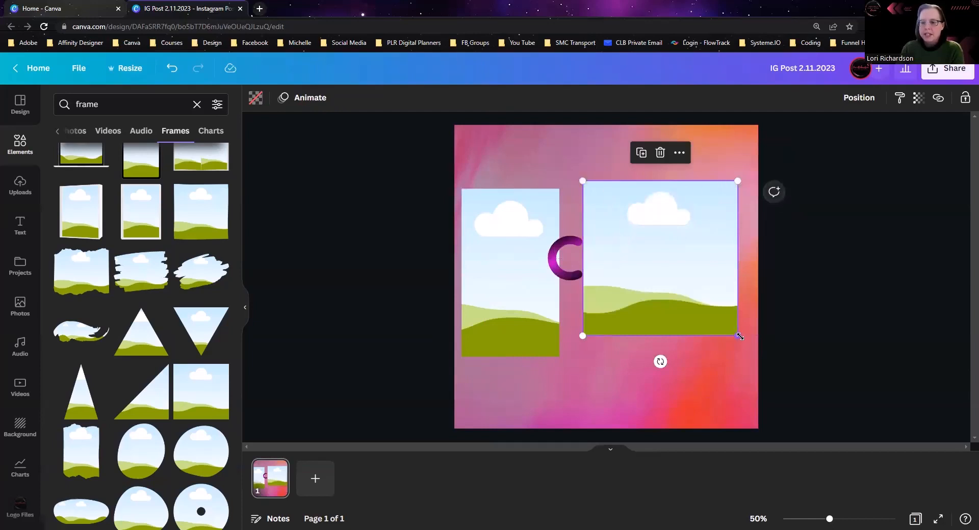
{"action": "left_click_drag", "start_coordinate": [722, 305], "coordinate": [719, 340]}
{"action": "left_click_drag", "start_coordinate": [664, 255], "coordinate": [683, 345]}
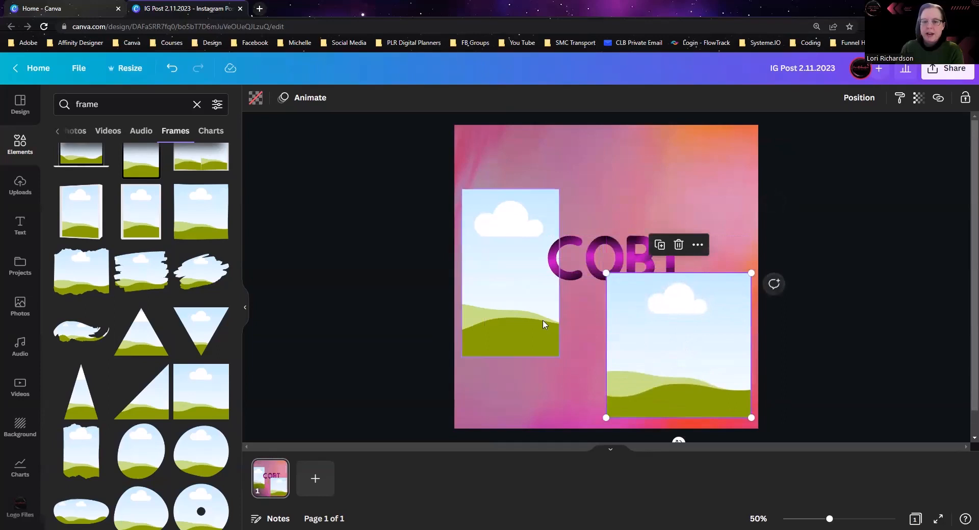
Step: Stretch the grid to about half the page wide and two-thirds of its height, and move it up slightly
{"action": "left_click", "coordinate": [507, 290]}
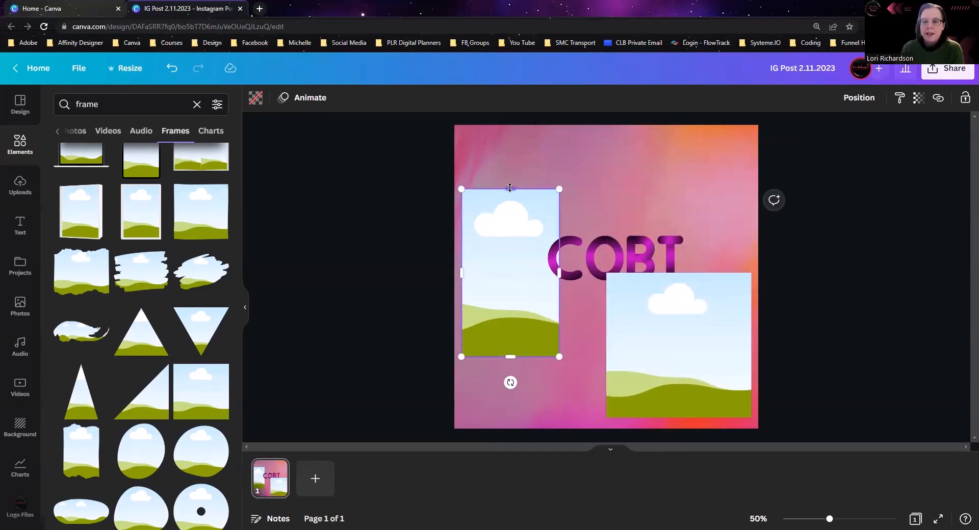
{"action": "left_click_drag", "start_coordinate": [558, 272], "coordinate": [618, 284]}
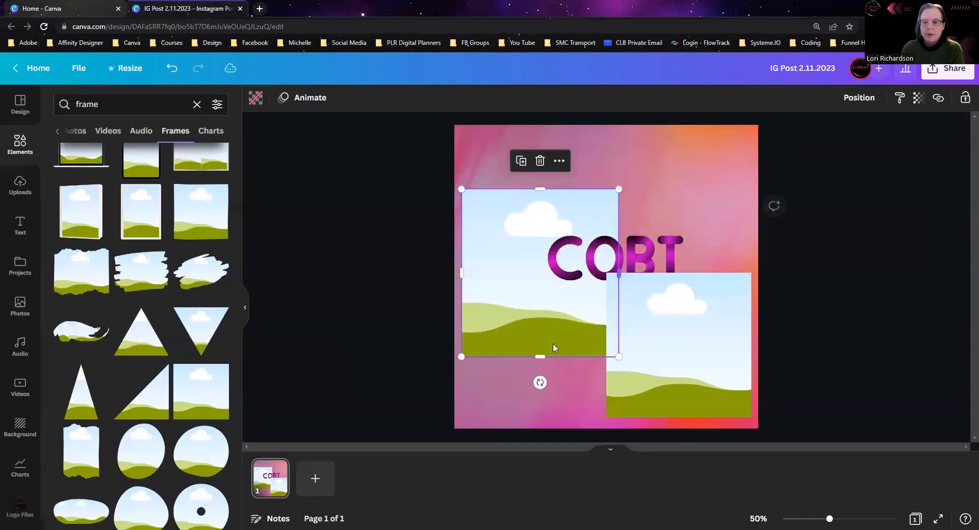
{"action": "left_click_drag", "start_coordinate": [539, 356], "coordinate": [536, 398]}
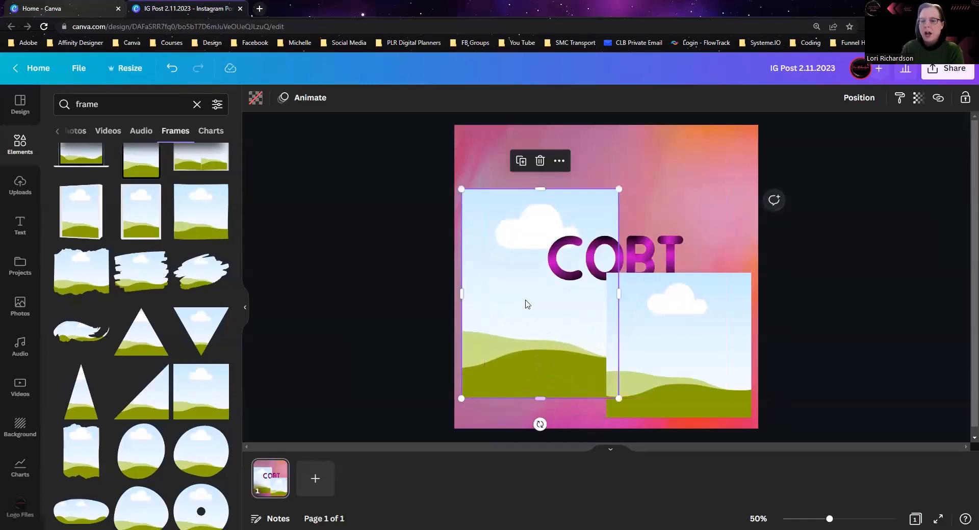
{"action": "left_click_drag", "start_coordinate": [524, 297], "coordinate": [532, 259]}
Step: Shrink the square frame to about 40% of the page width in the page's upper-right corner, and move the grid down slightly
{"action": "left_click", "coordinate": [715, 340]}
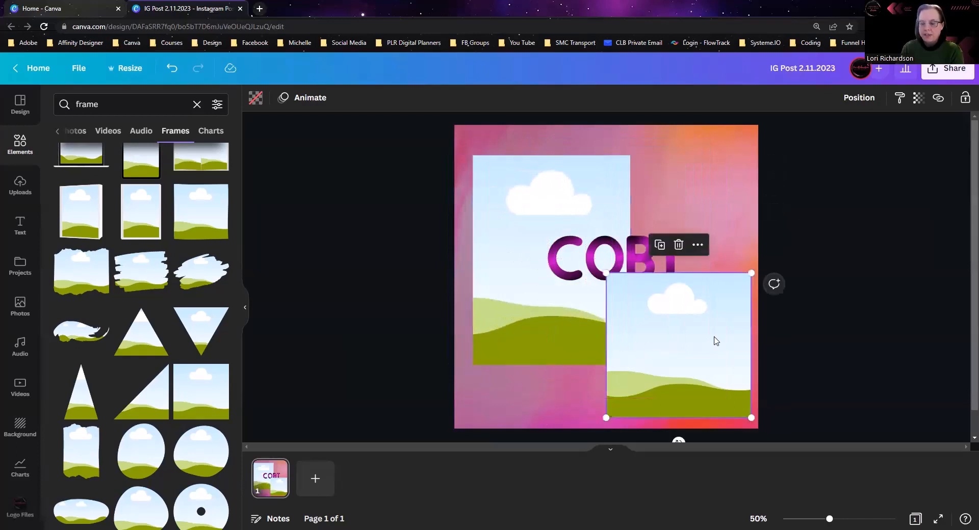
{"action": "left_click_drag", "start_coordinate": [750, 418], "coordinate": [727, 394]}
{"action": "left_click_drag", "start_coordinate": [664, 350], "coordinate": [693, 218]}
{"action": "left_click_drag", "start_coordinate": [536, 216], "coordinate": [538, 252]}
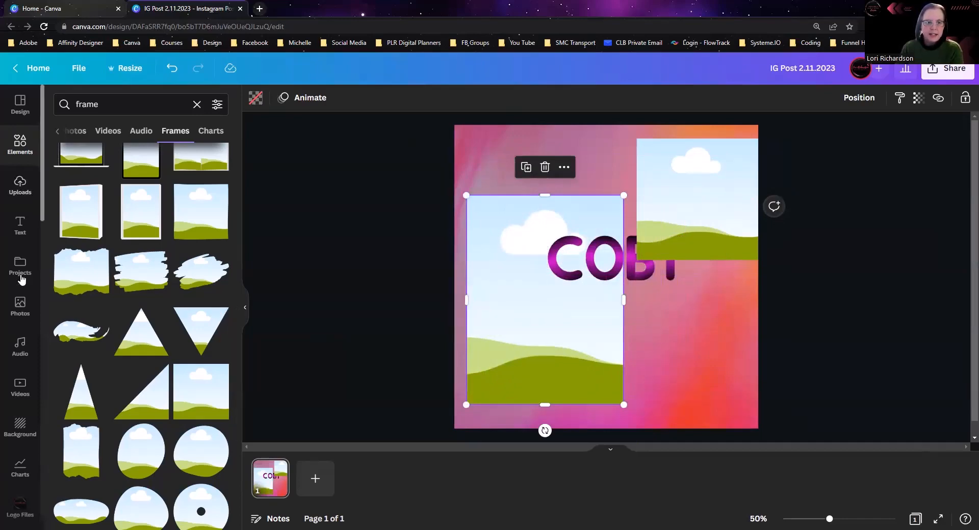
Step: Fill the grid with the trending pink photo of petals and feathers, and enlarge the photo inside the grid
{"action": "left_click", "coordinate": [15, 308]}
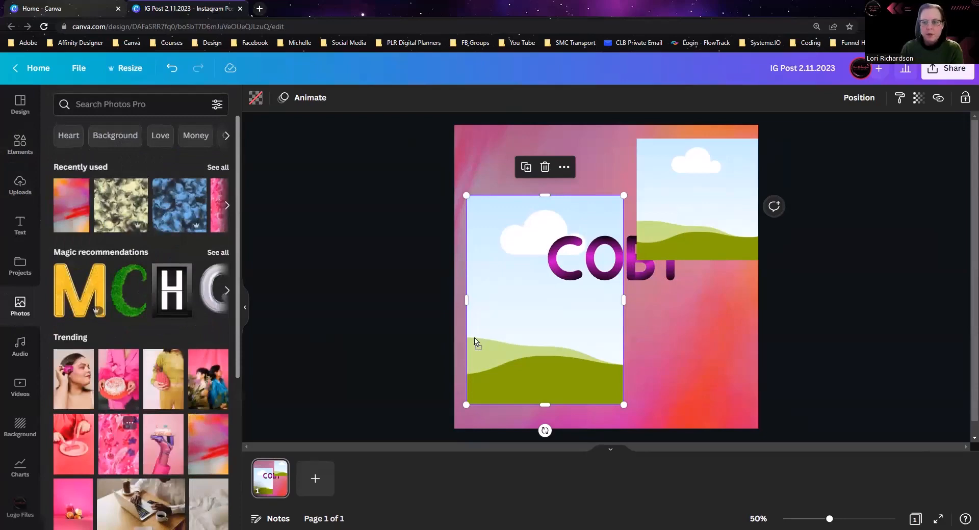
{"action": "left_click_drag", "start_coordinate": [475, 343], "coordinate": [479, 339]}
{"action": "double_click", "coordinate": [493, 330]}
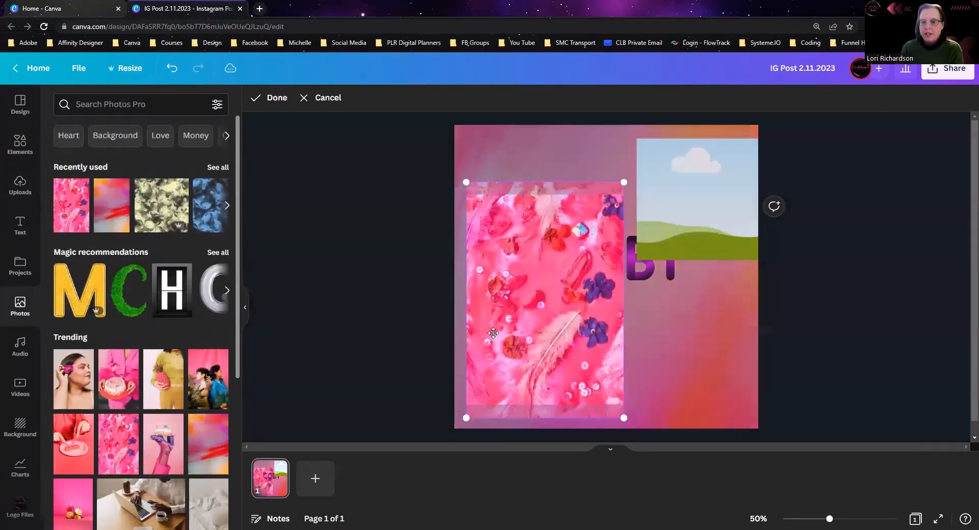
{"action": "left_click_drag", "start_coordinate": [622, 181], "coordinate": [854, 109]}
{"action": "left_click", "coordinate": [788, 358]}
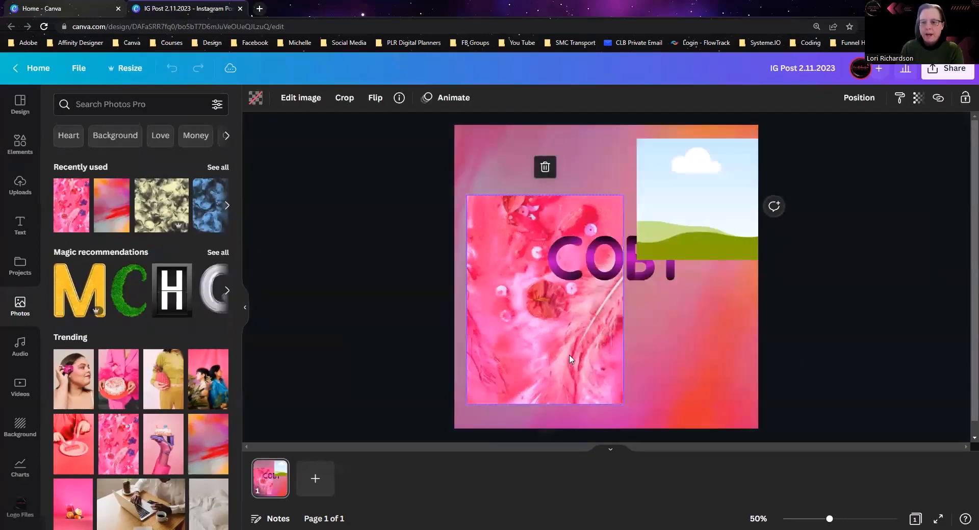
Step: Narrow the grid to a thin vertical strip, and move the frame, filled with the same pink photo, near the page's centre at about 498 × 498
{"action": "left_click_drag", "start_coordinate": [622, 299], "coordinate": [510, 298]}
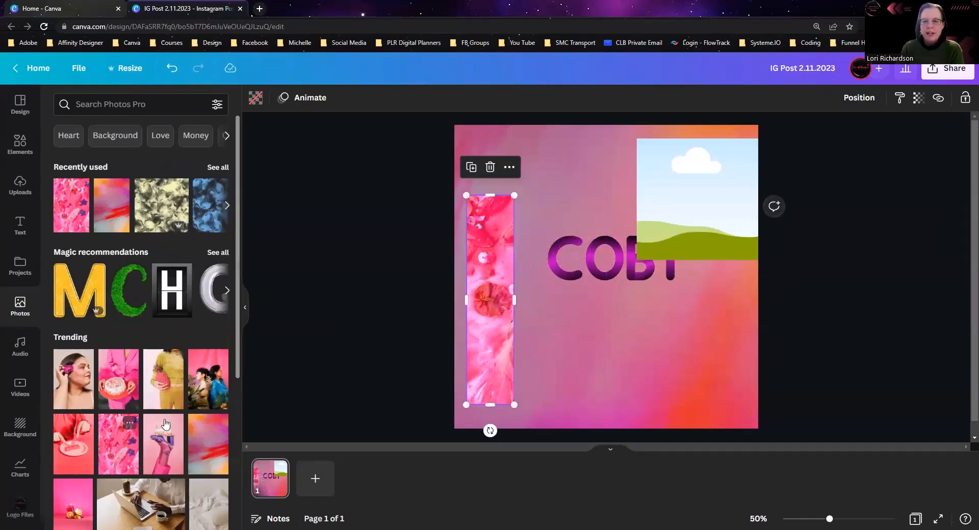
{"action": "left_click_drag", "start_coordinate": [653, 190], "coordinate": [556, 290]}
{"action": "left_click_drag", "start_coordinate": [661, 357], "coordinate": [705, 350]}
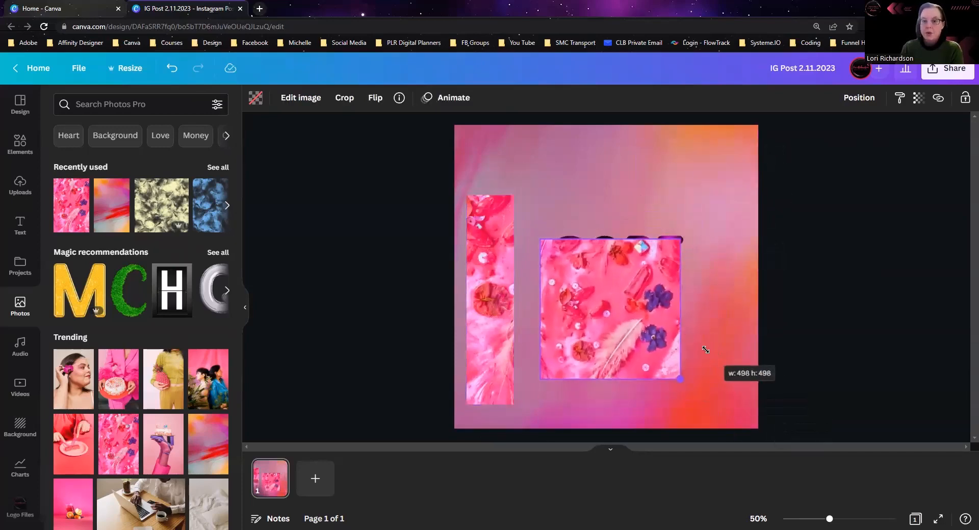